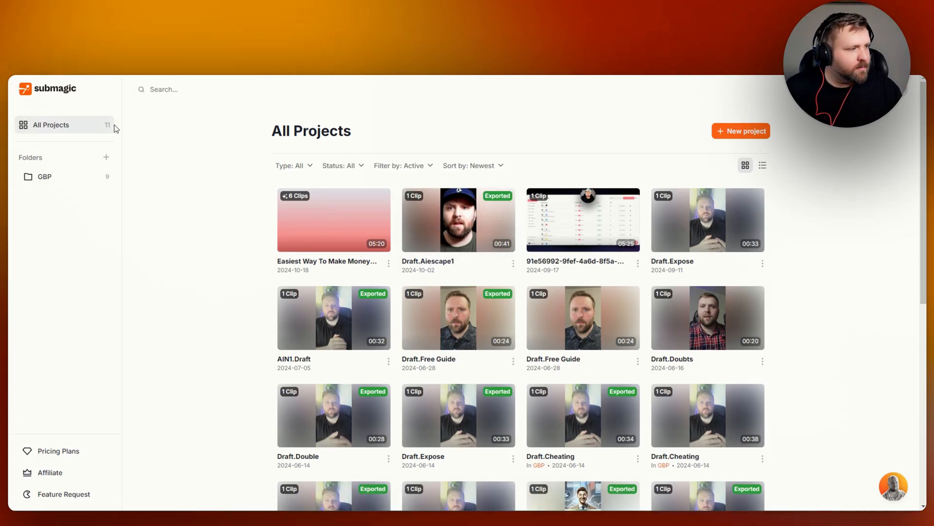
scroll(229, 322, "down", 2)
scroll(251, 319, "up", 2)
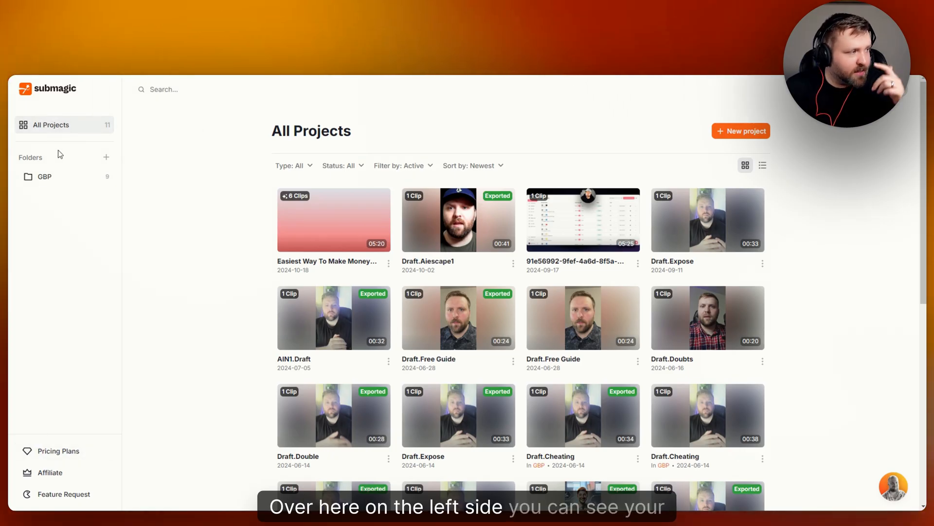
left_click(106, 157)
left_click(454, 243)
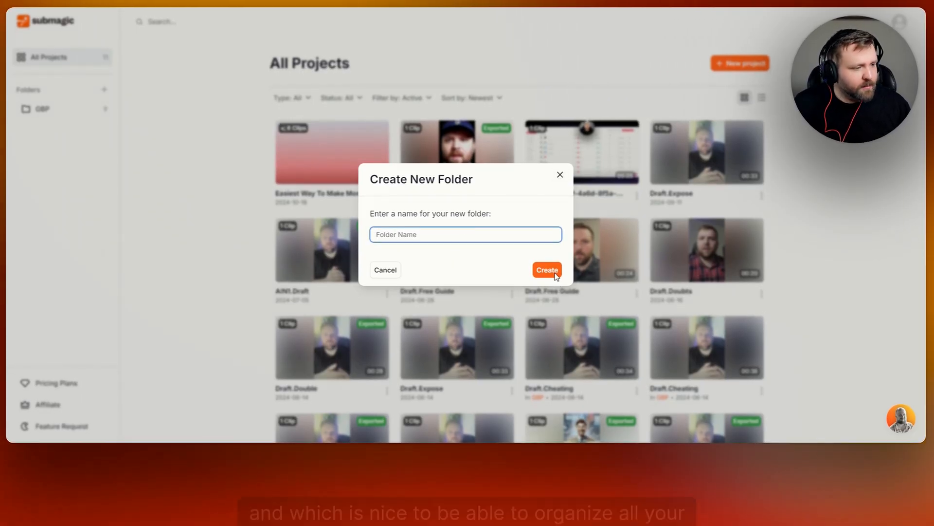
left_click(559, 176)
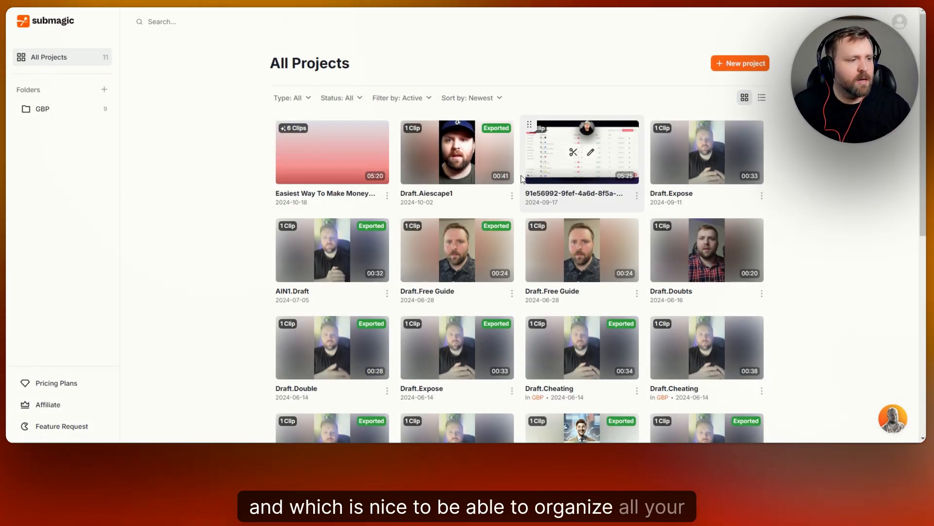
- Examine the Starter, Growth and Business pricing plans, comparing their features and their monthly and yearly prices
left_click(72, 387)
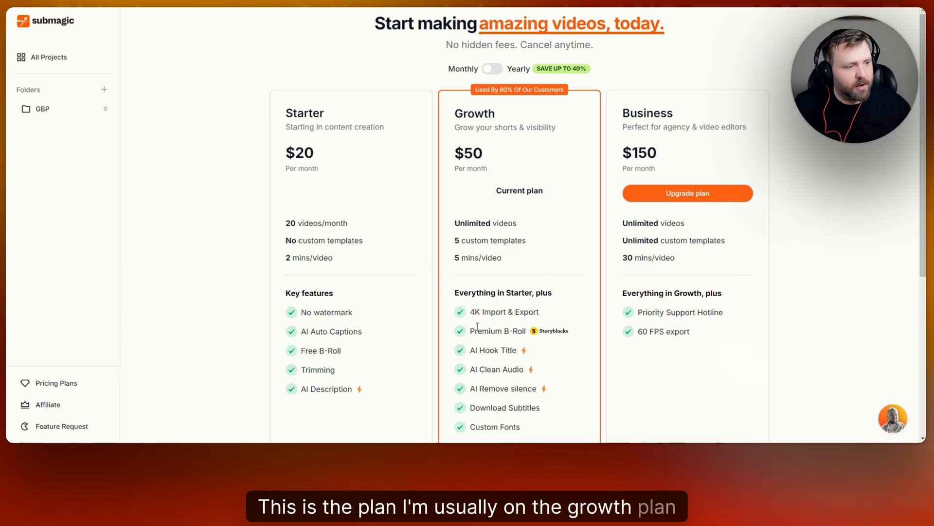
scroll(511, 265, "down", 2)
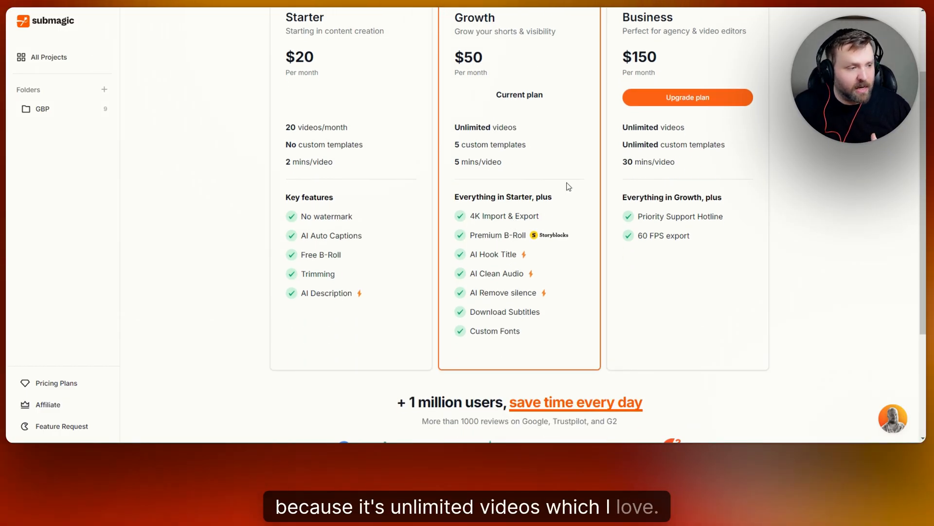
scroll(568, 187, "up", 1)
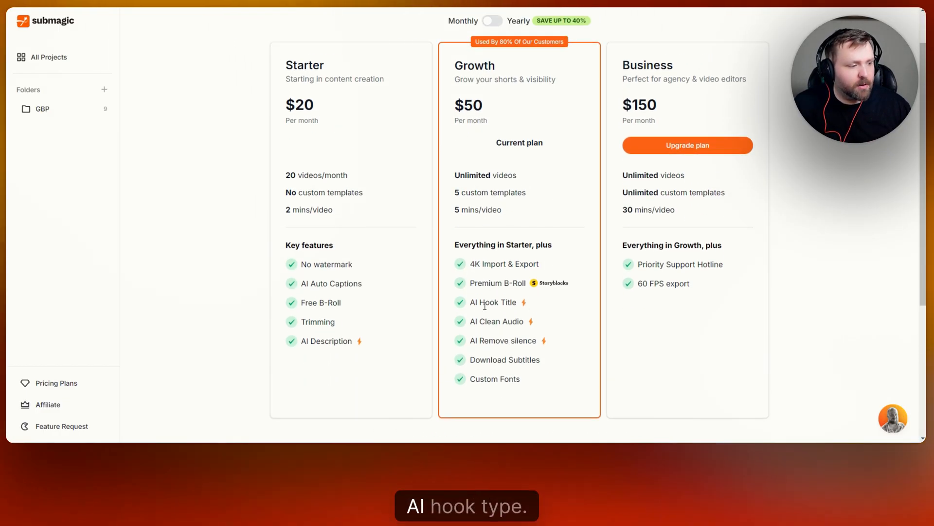
scroll(494, 292, "up", 1)
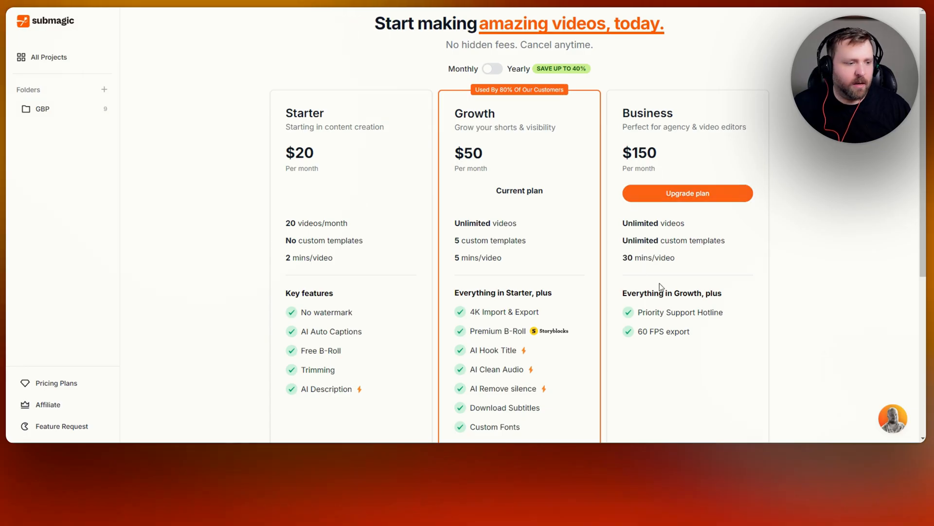
left_click(497, 69)
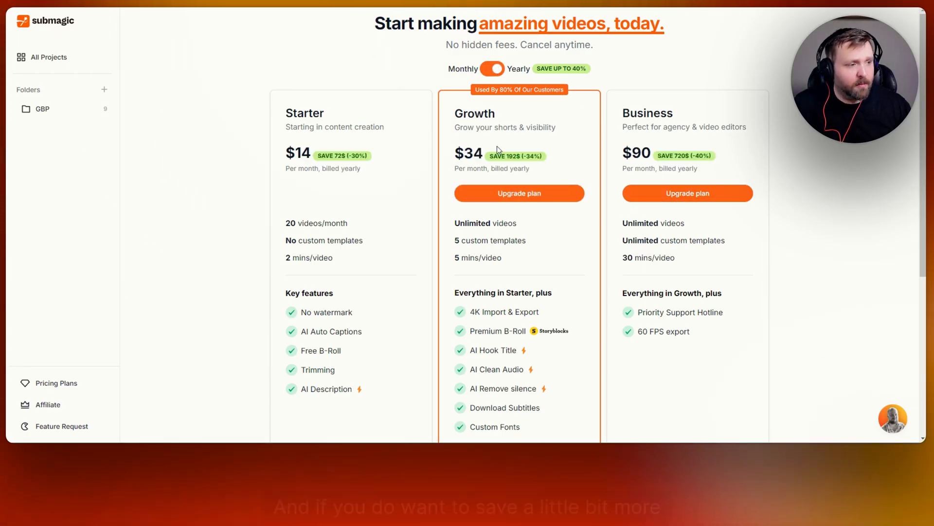
scroll(535, 182, "down", 4)
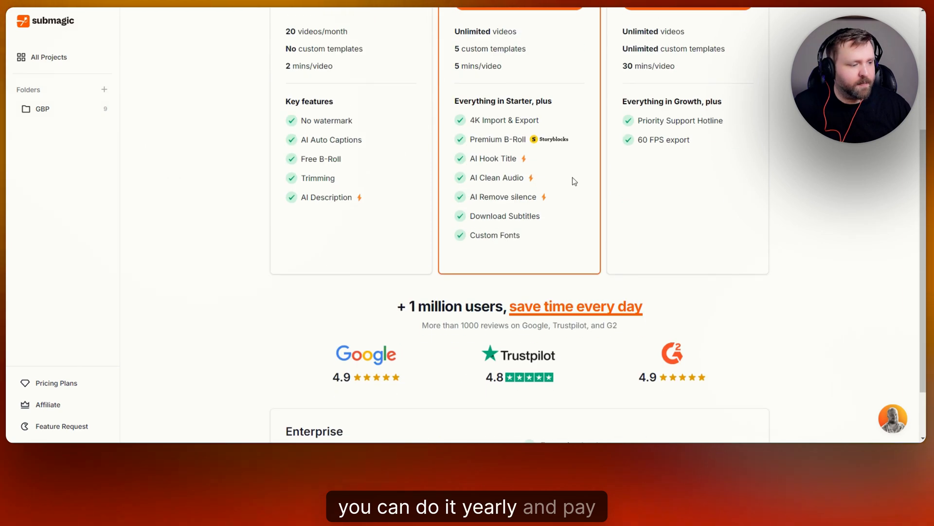
scroll(522, 235, "up", 3)
scroll(432, 239, "up", 1)
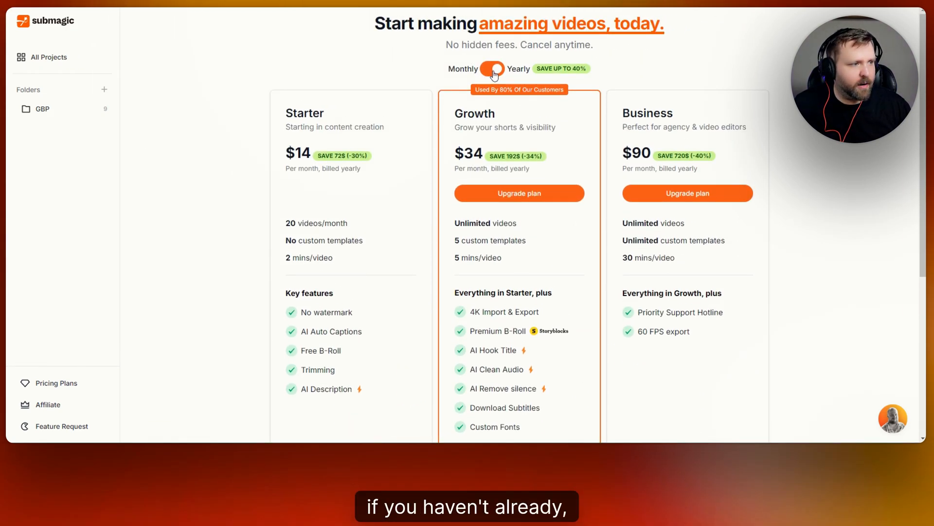
left_click(493, 69)
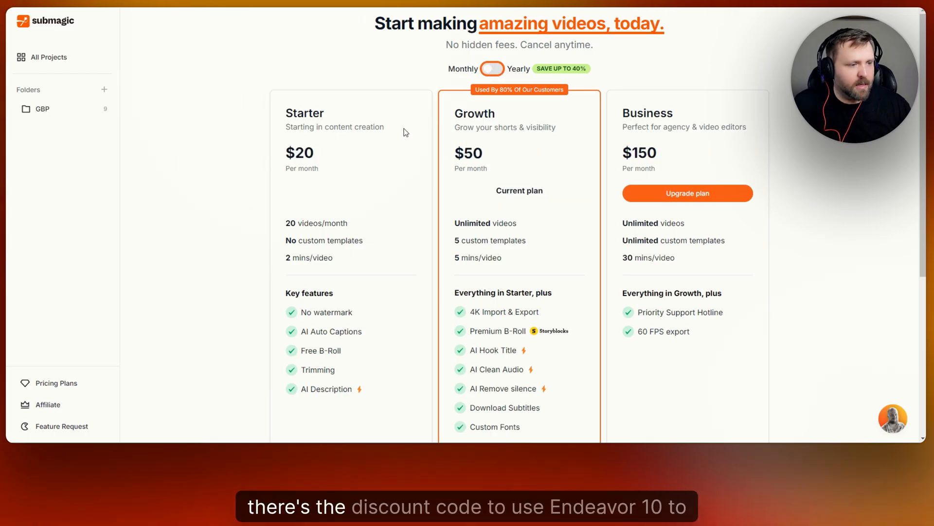
- Go back to the overview of all projects and compare its list and grid layouts
left_click(62, 64)
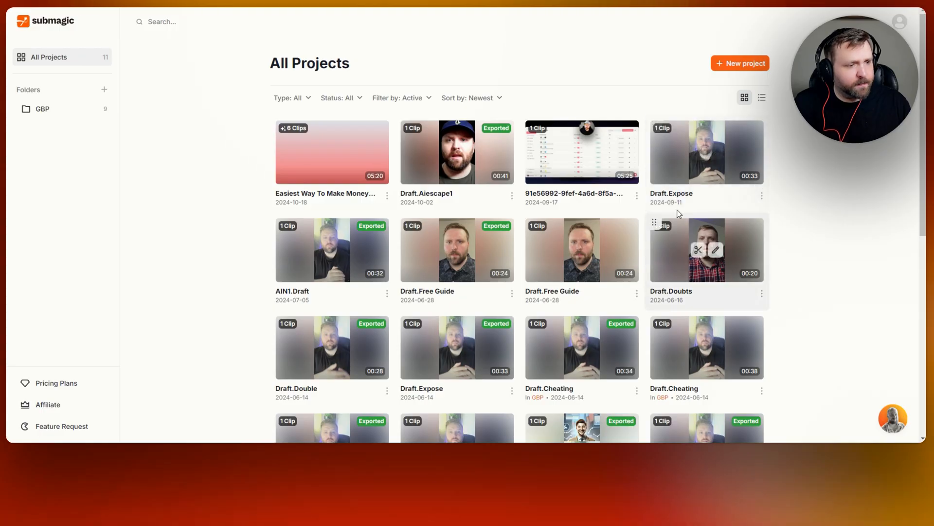
left_click(764, 101)
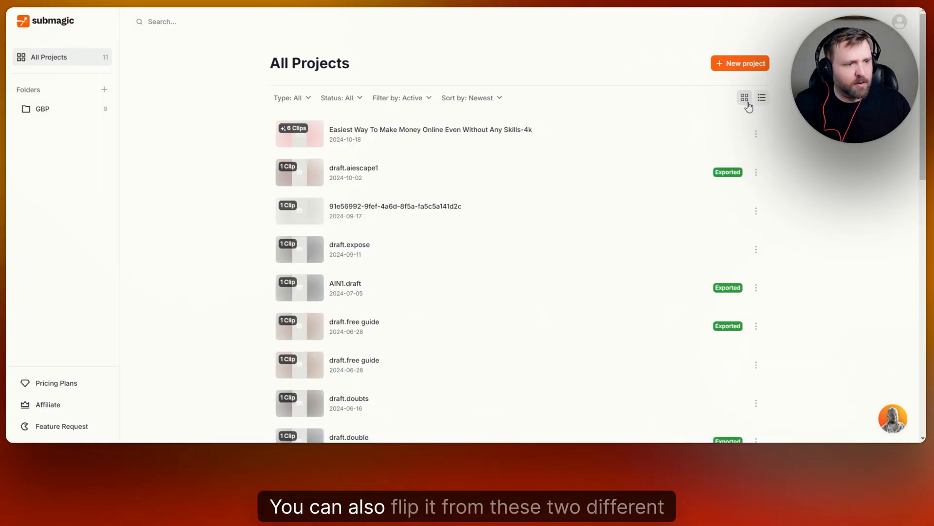
left_click(745, 101)
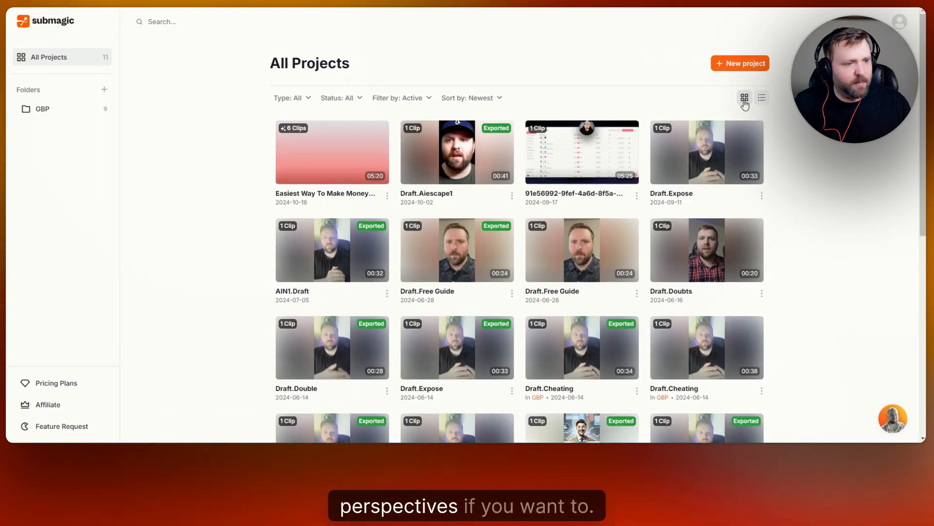
left_click(762, 98)
left_click(745, 98)
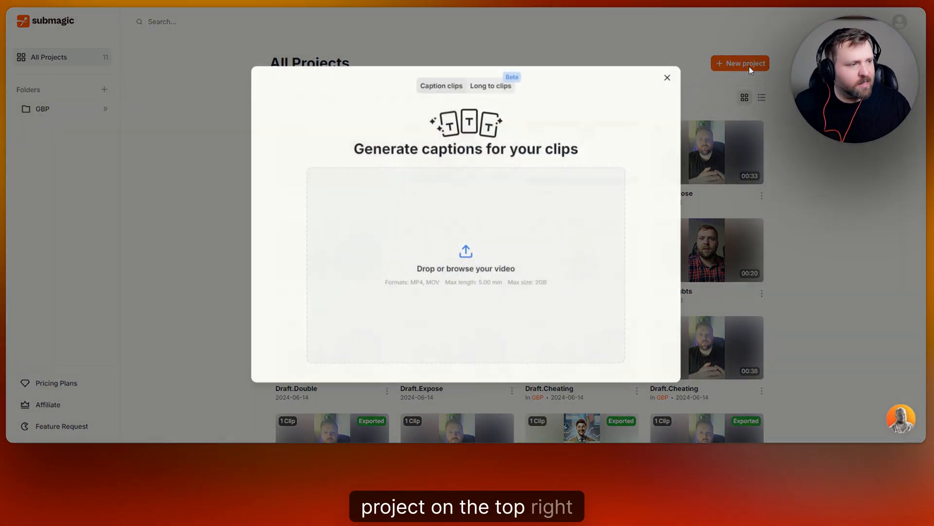
left_click(747, 66)
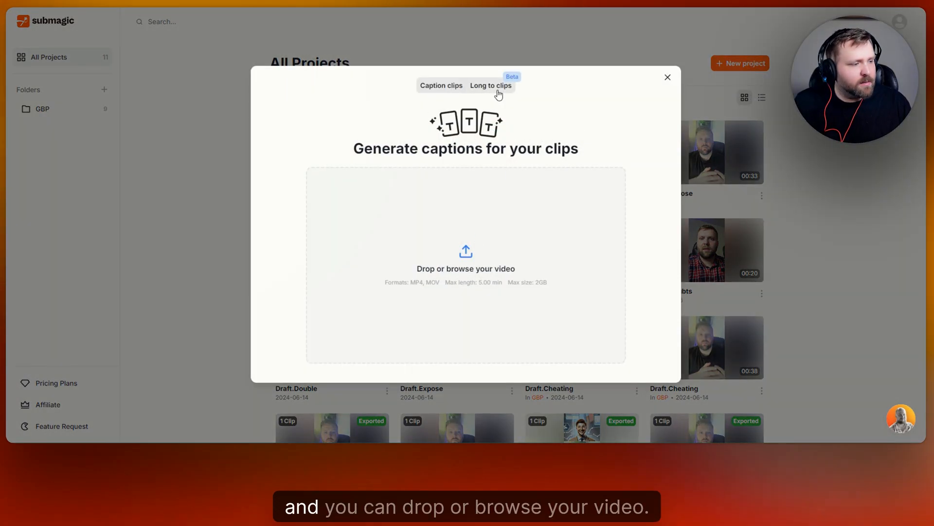
left_click(467, 256)
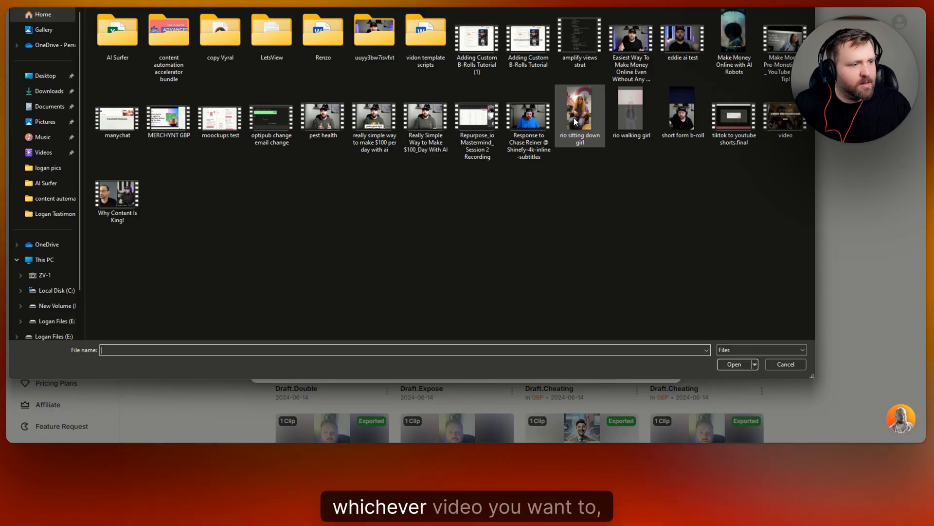
left_click(574, 117)
left_click(736, 366)
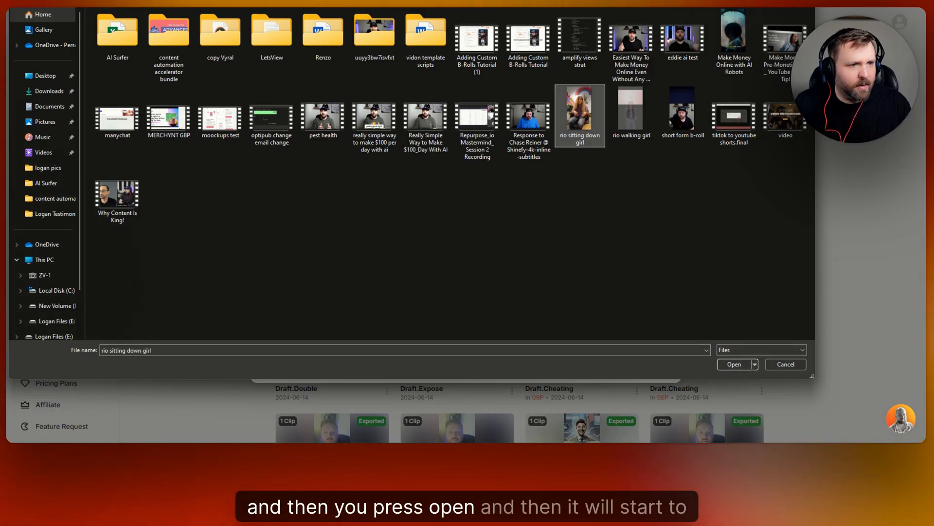
left_click(669, 80)
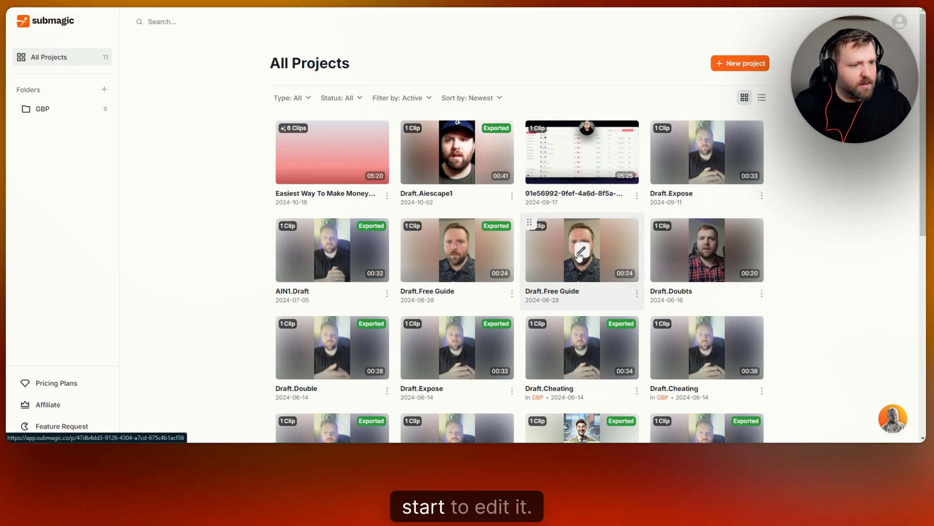
- Create a new caption clips project by uploading the video "rio sitting down girl" with English as its language
left_click(748, 62)
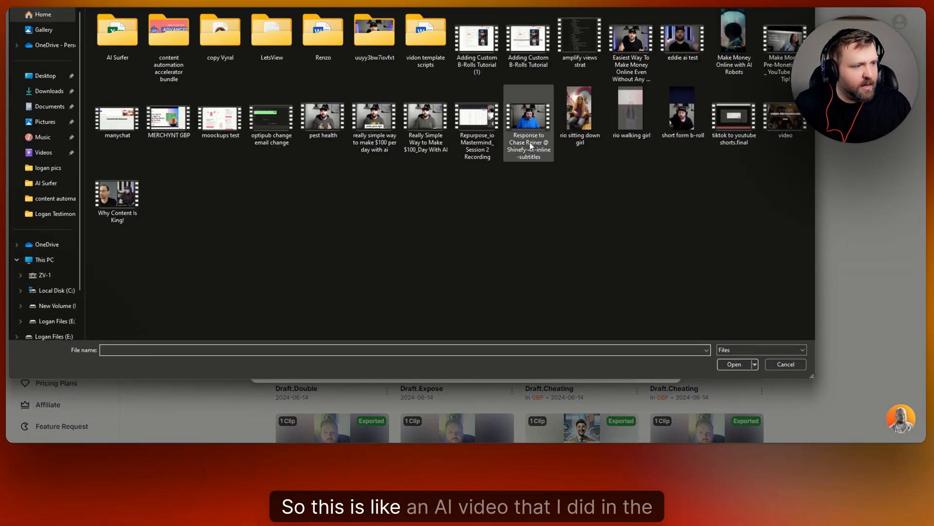
left_click(575, 121)
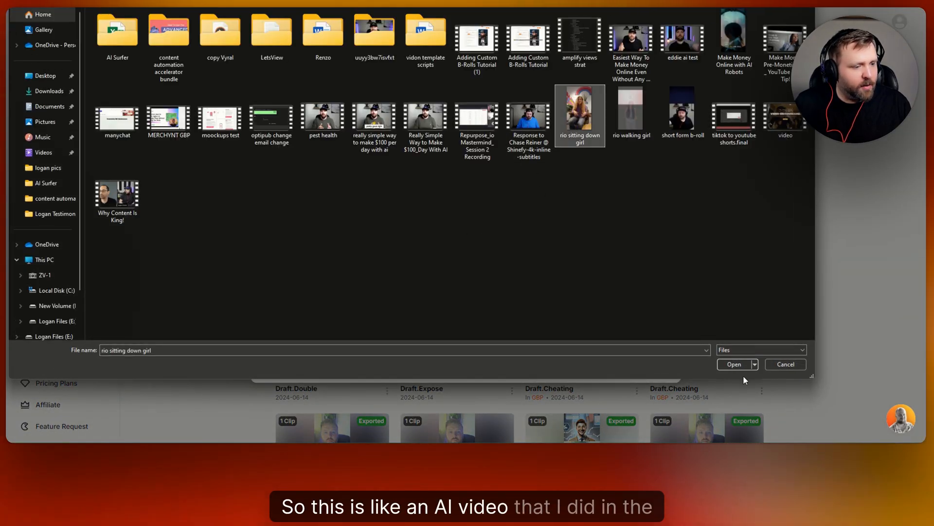
left_click(734, 364)
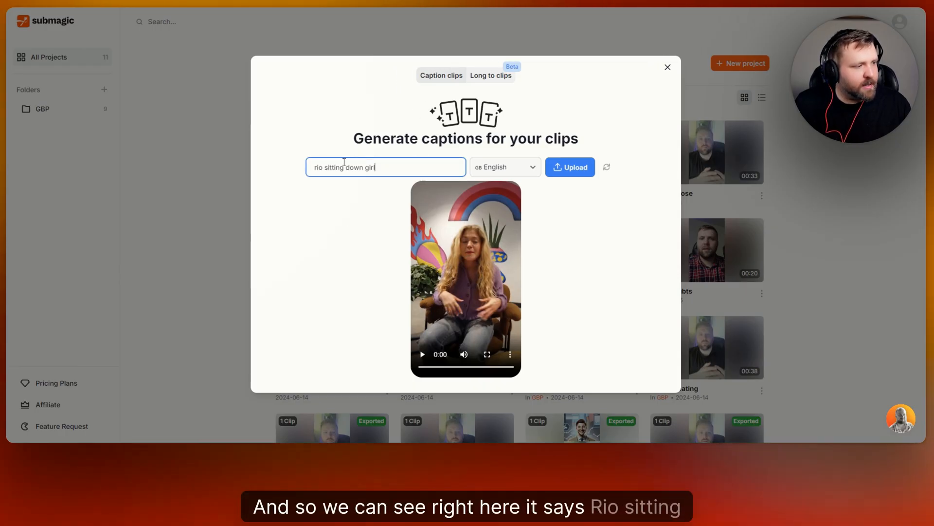
left_click(577, 171)
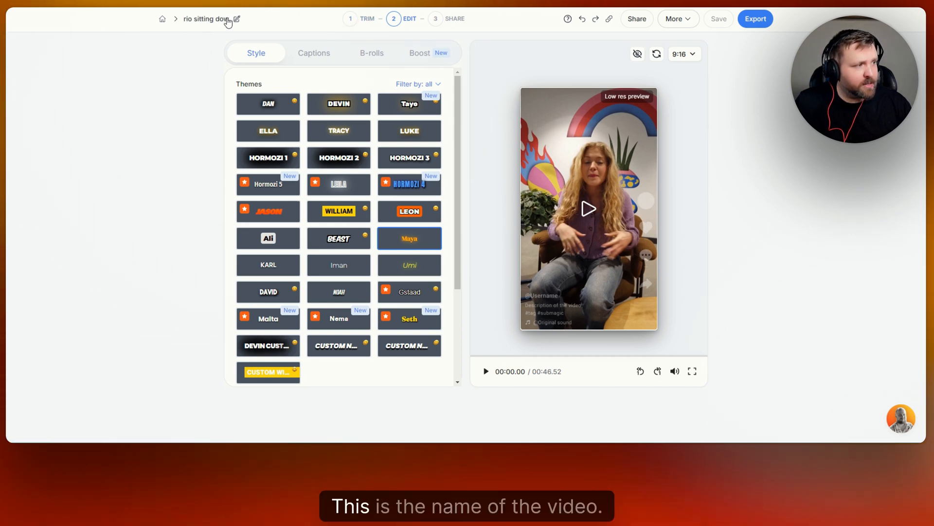
- Go to the project's trim stage and remove the detected silences from the video at the Fast pace
left_click(354, 22)
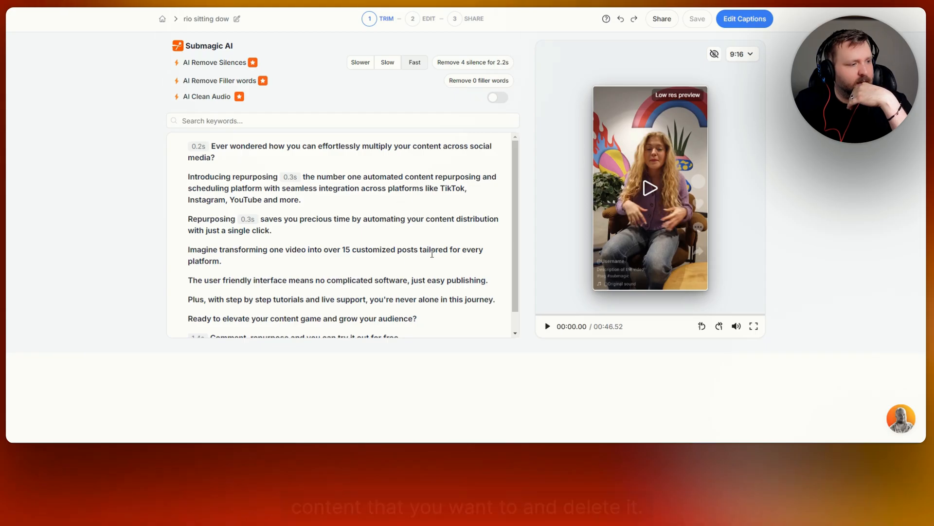
scroll(365, 198, "down", 1)
scroll(354, 187, "up", 1)
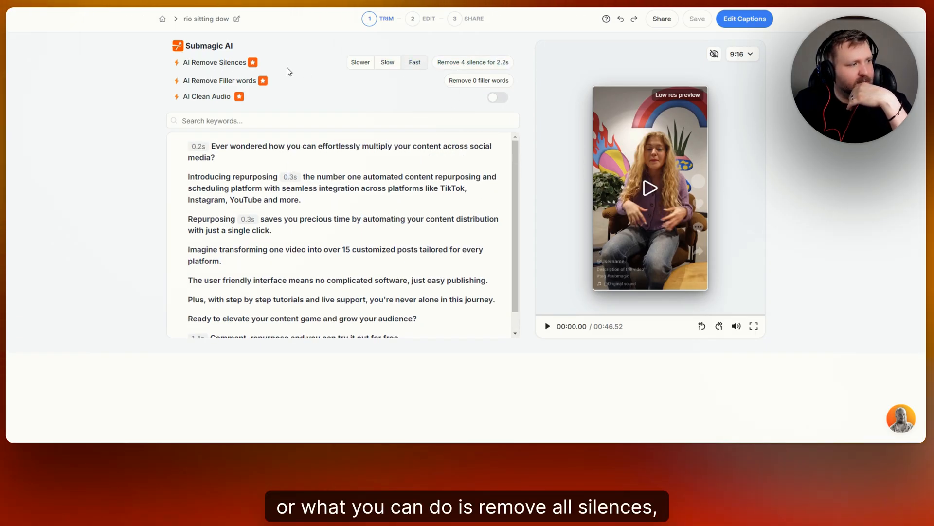
left_click(470, 68)
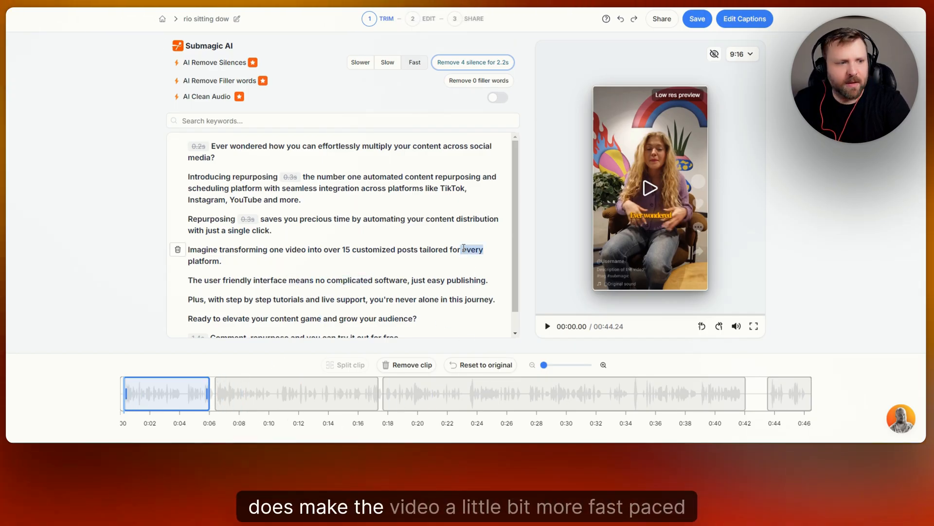
scroll(407, 229, "down", 1)
scroll(381, 236, "up", 1)
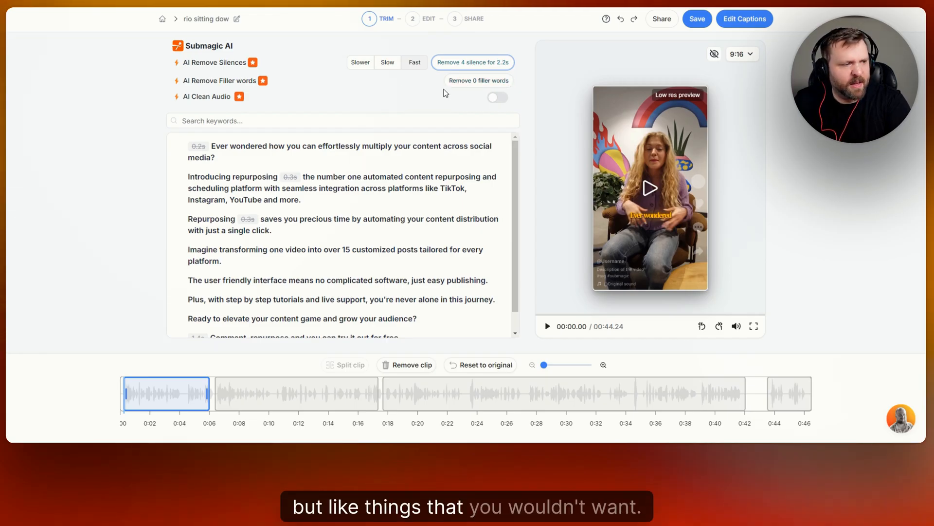
- Try AI Clean Audio on the video, search the transcript for "precious", and switch the audio cleaning off again
left_click(504, 103)
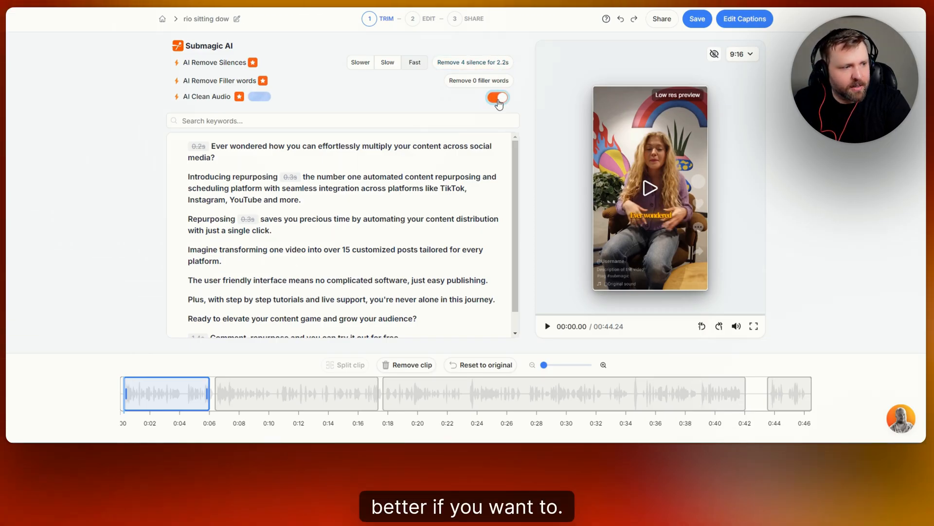
left_click(285, 122)
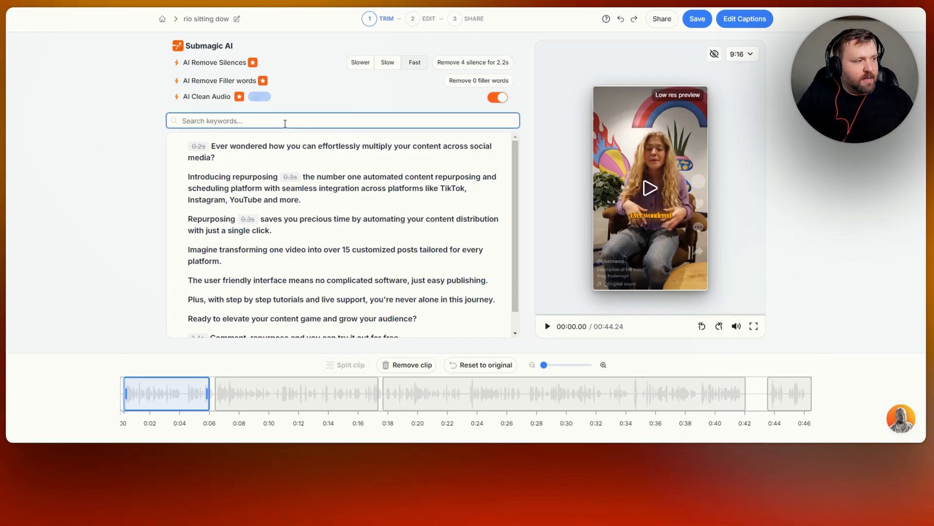
type("preci")
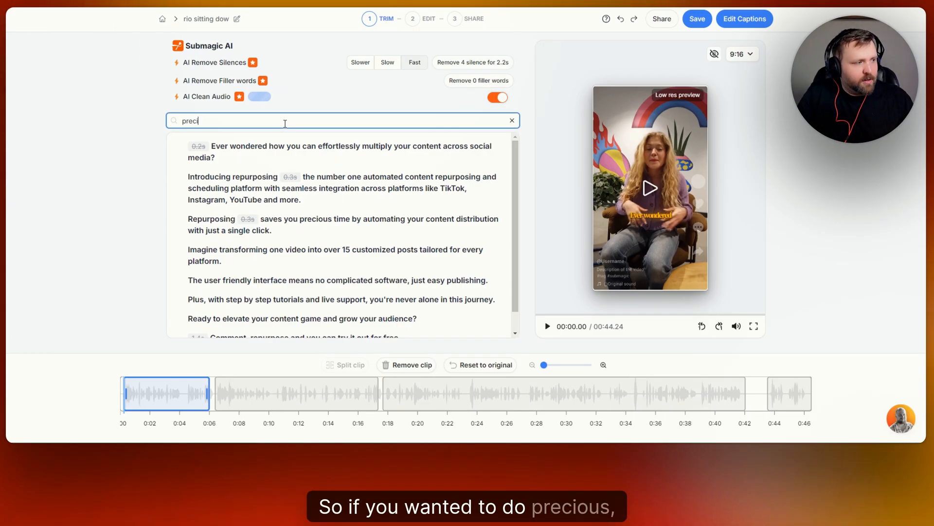
type("ous")
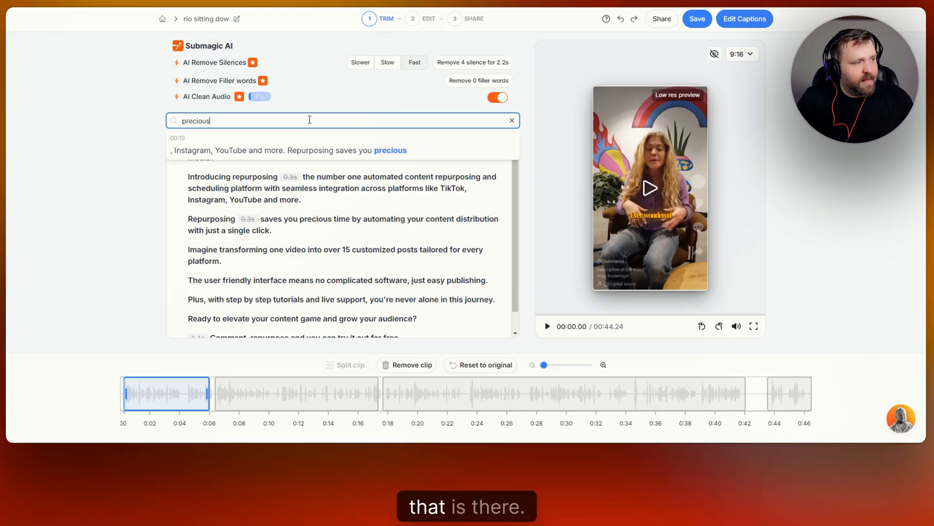
key("BackSpace")
key("BackSpace")
key("BackSpace")
key("BackSpace")
key("BackSpace")
key("BackSpace")
key("BackSpace")
key("BackSpace")
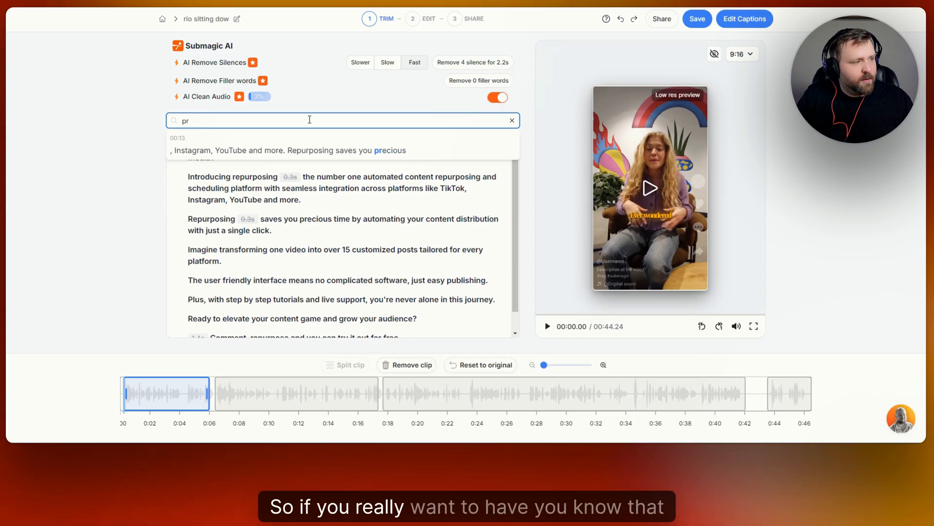
left_click(497, 98)
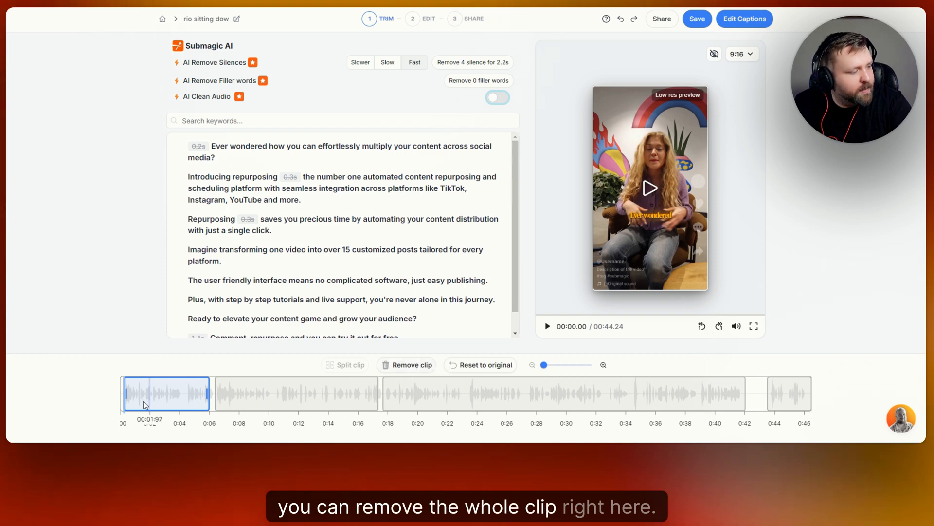
- Select the second clip on the trim timeline and view the available aspect ratios for the video
left_click(271, 393)
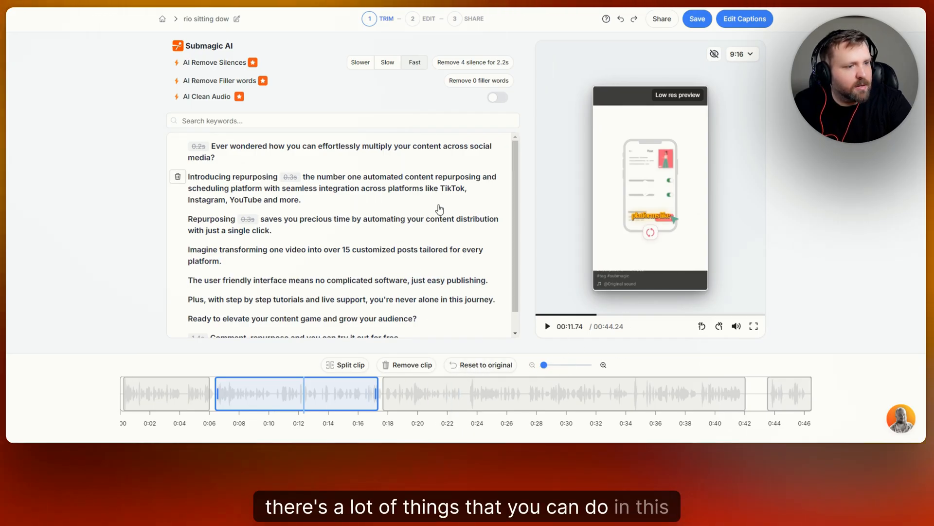
left_click(751, 57)
left_click(747, 55)
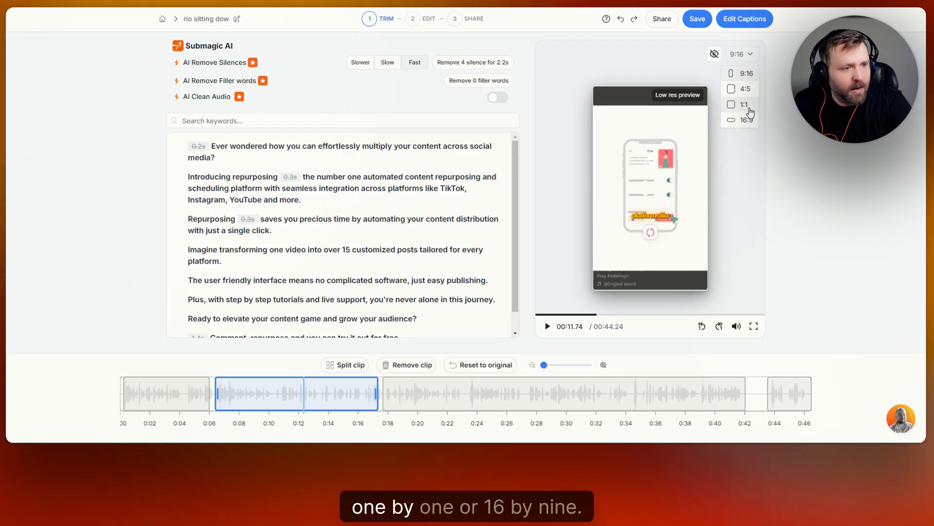
- Try the 16:9 aspect ratio on the video and switch it back to 9:16
left_click(748, 128)
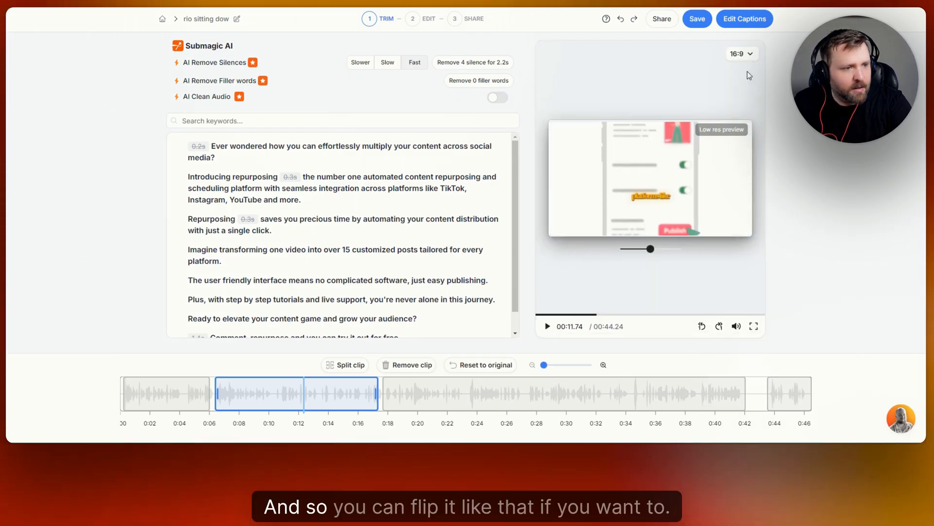
left_click(748, 73)
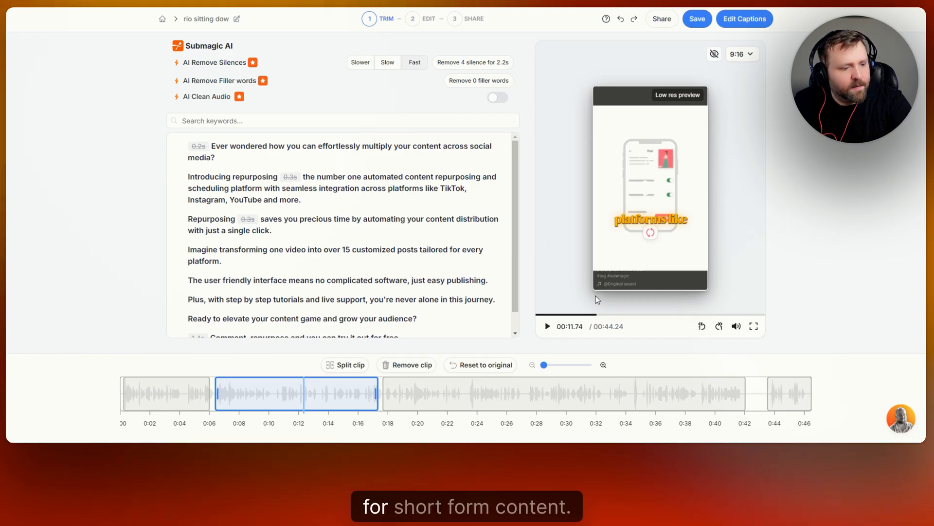
left_click(403, 70)
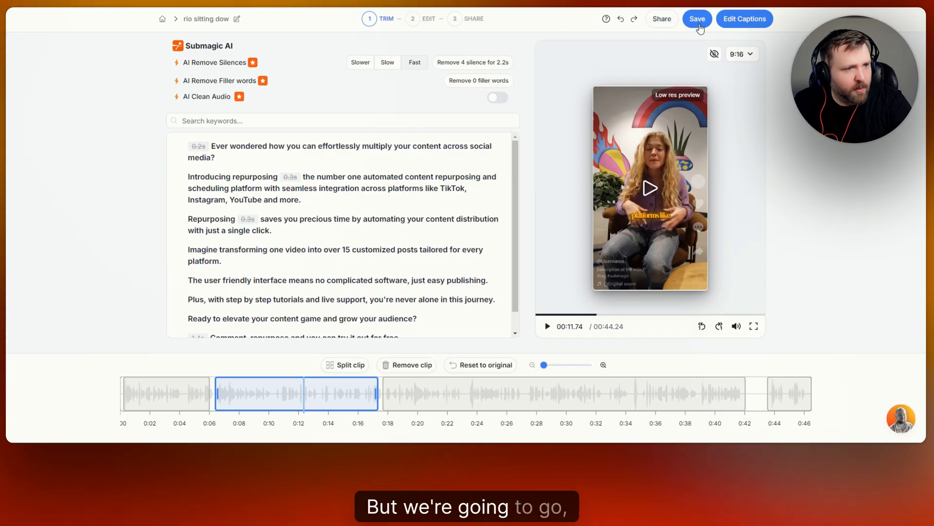
- Proceed to the caption editing stage, try the Hormozi 3 and Hormozi 2 themes, and play a few seconds of the video
left_click(748, 20)
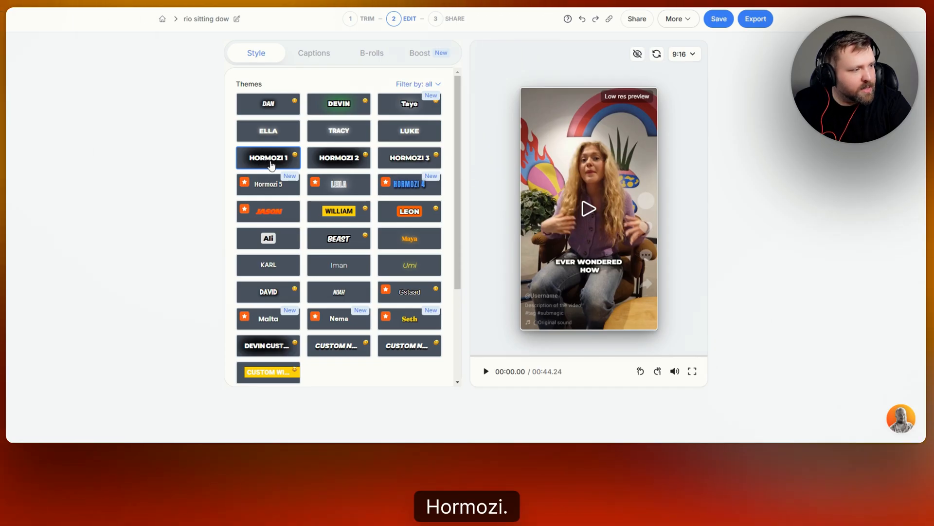
left_click(414, 161)
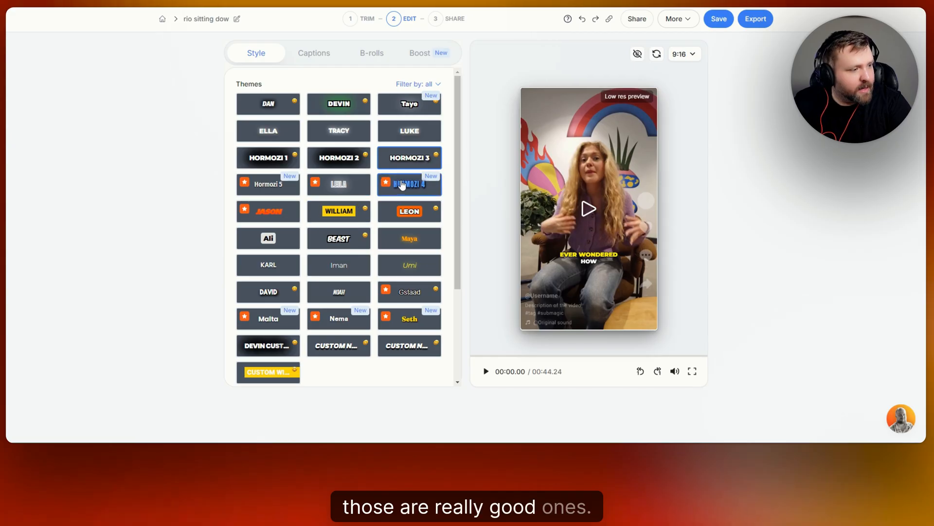
left_click(357, 165)
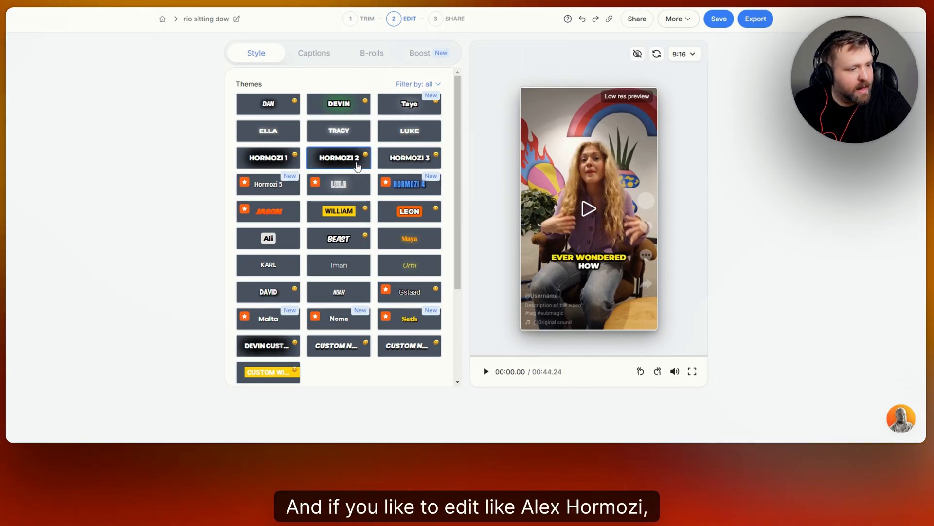
left_click(484, 373)
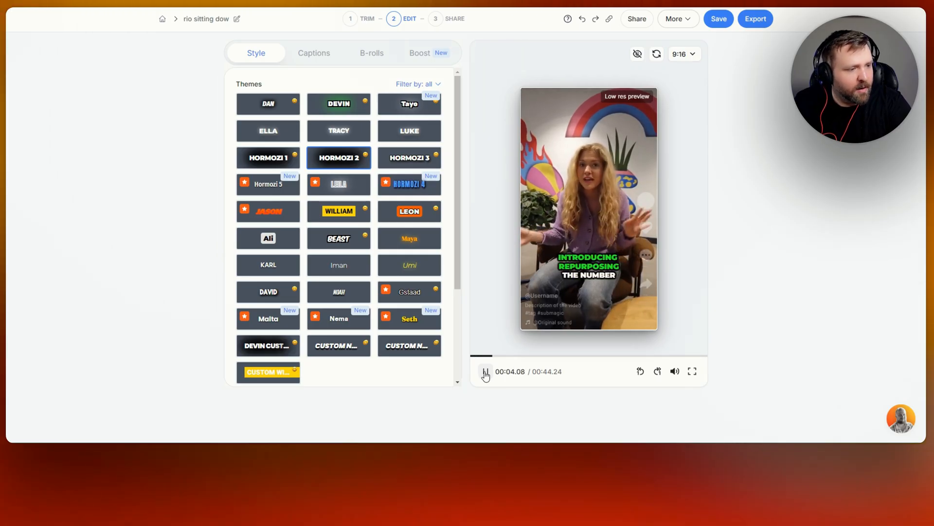
left_click(485, 373)
- Preview the captions in the Hormozi 3 theme and the Ali theme while playing the video
left_click(392, 166)
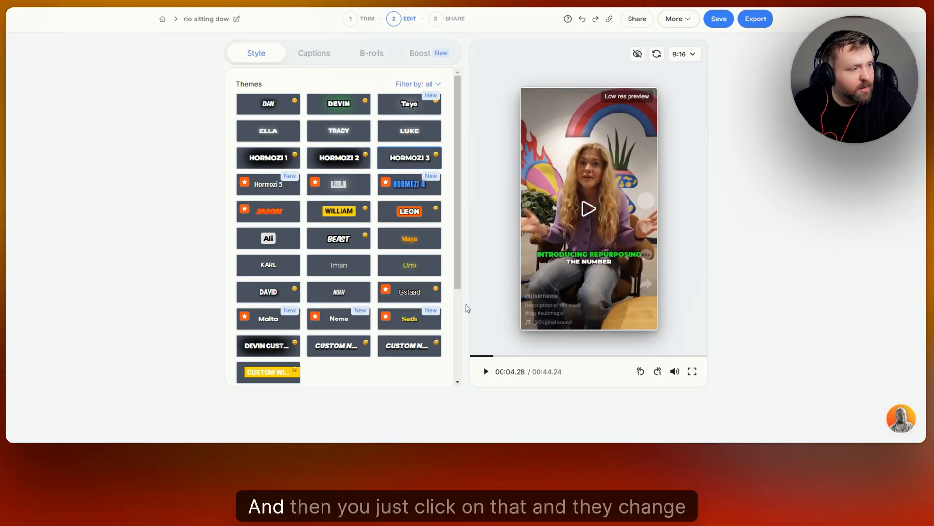
left_click(484, 374)
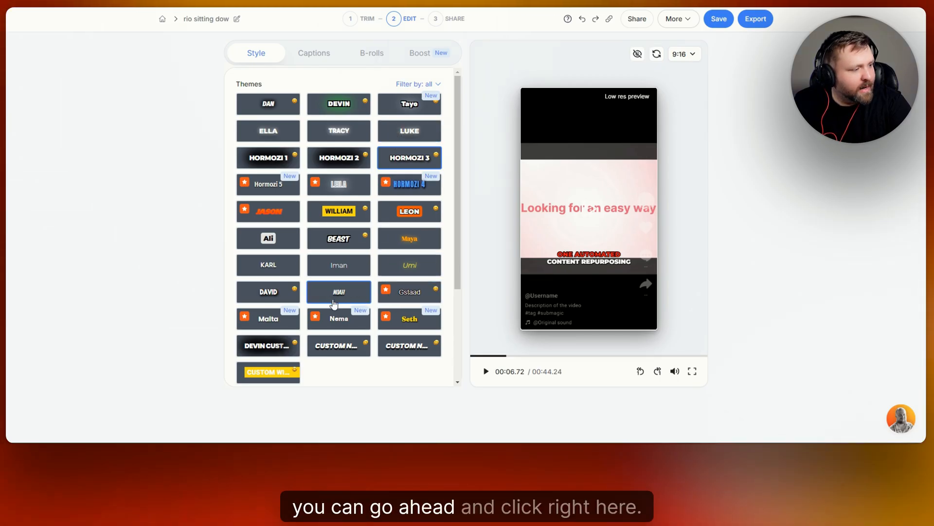
left_click(265, 238)
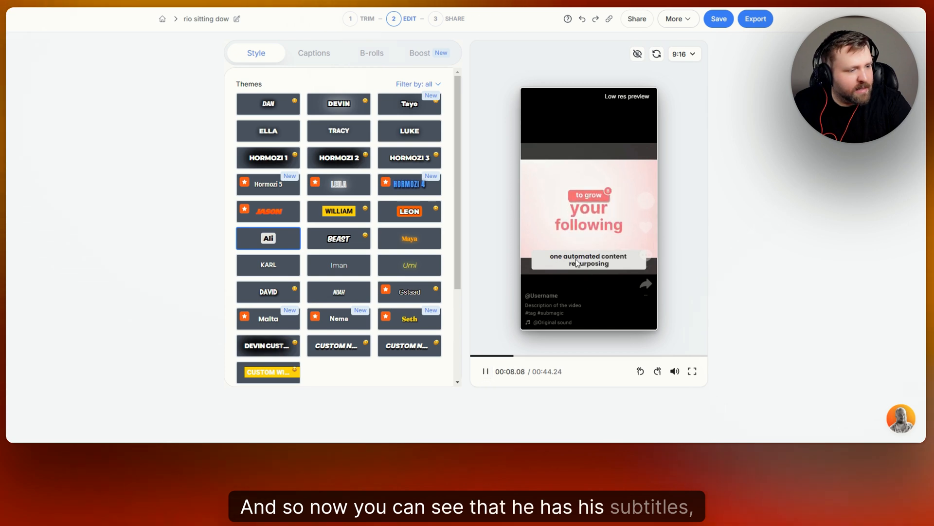
left_click(486, 372)
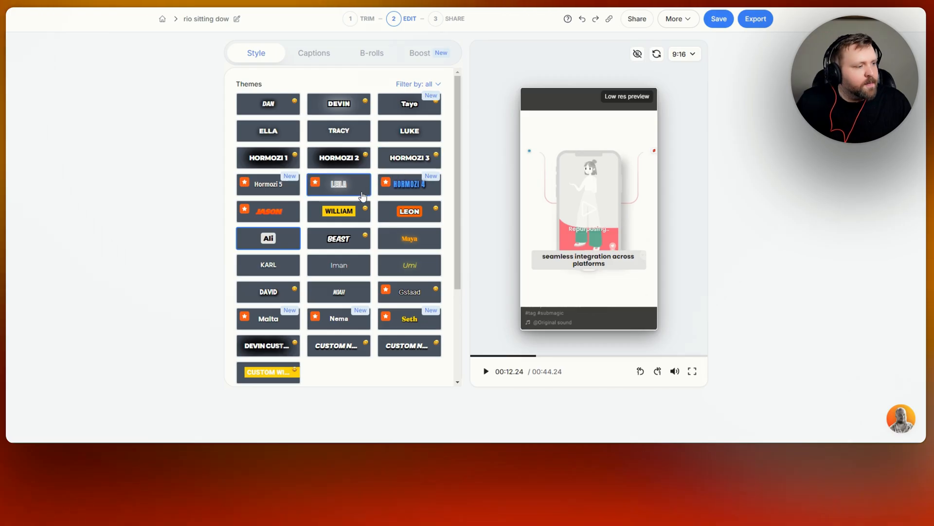
- Compare the Hormozi 4, Hormozi 5, Seth and Malta caption themes and inspect Malta's color, size and position settings
left_click(415, 190)
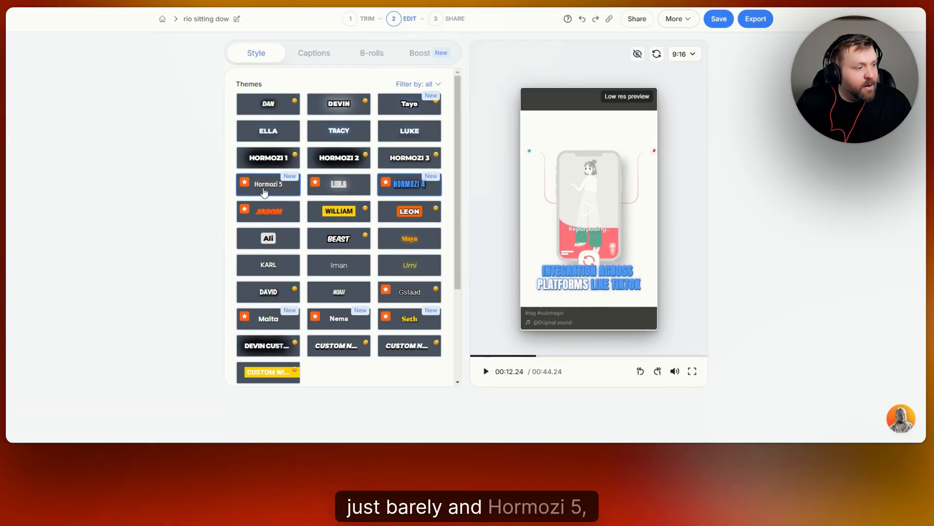
left_click(265, 190)
left_click(428, 325)
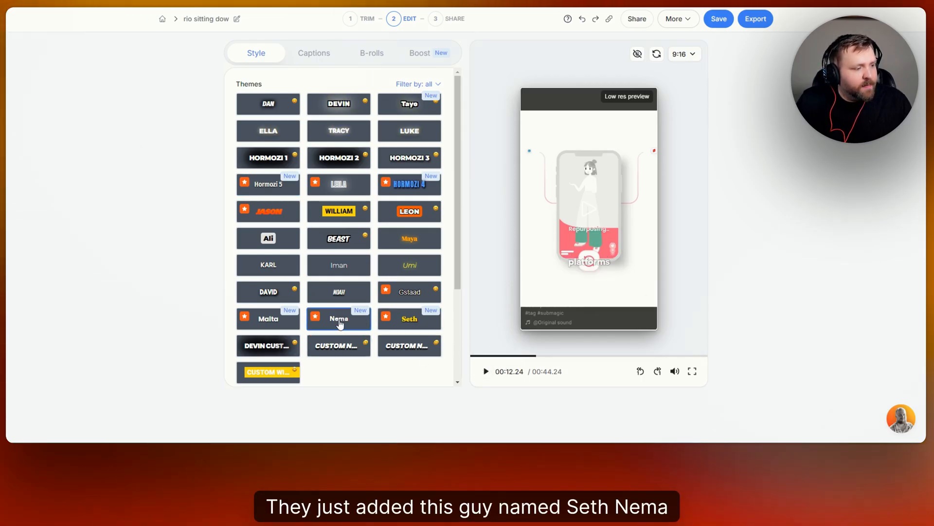
left_click(268, 319)
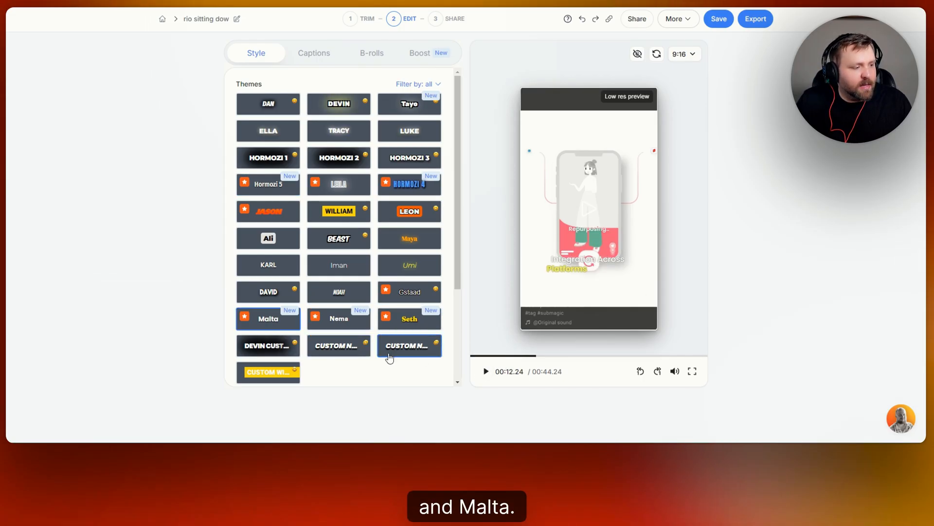
scroll(396, 243, "down", 3)
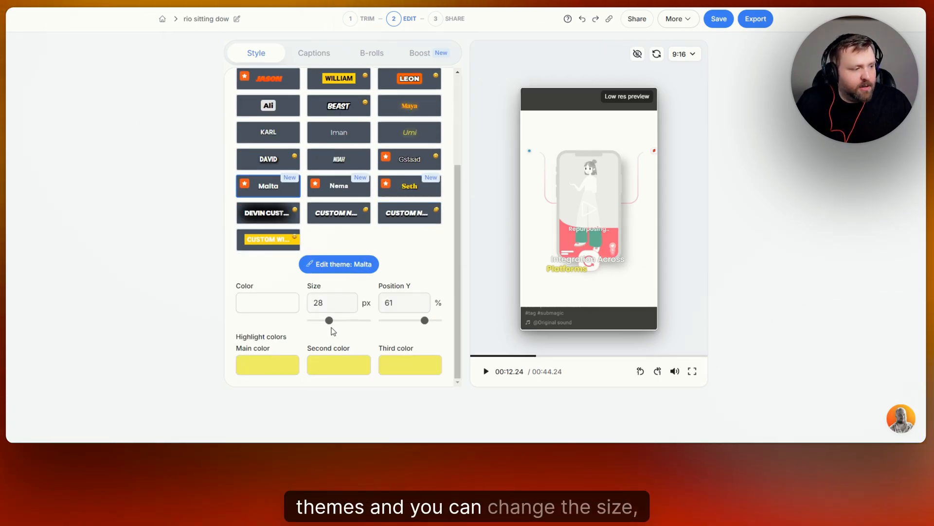
left_click(285, 312)
left_click(398, 253)
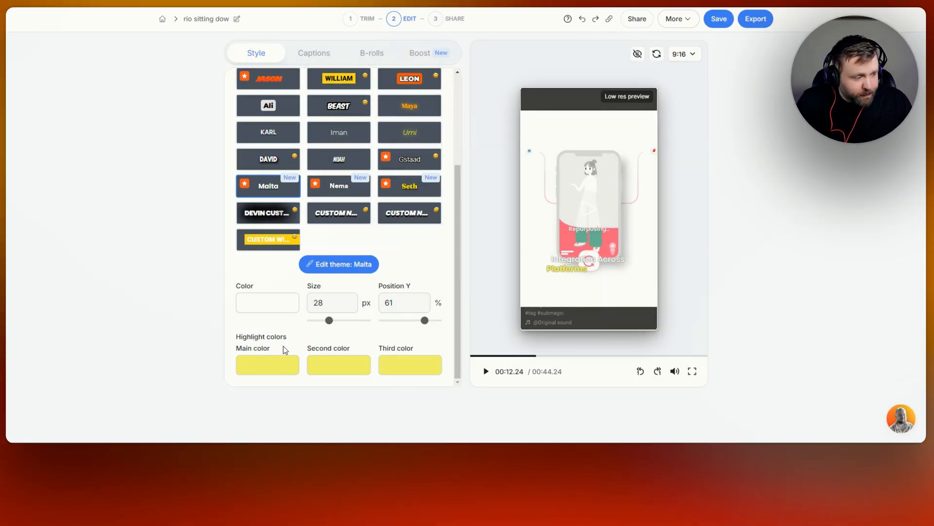
- Apply the Leon caption theme and set its main highlight color to blue 5588FF
scroll(407, 219, "up", 2)
left_click(408, 174)
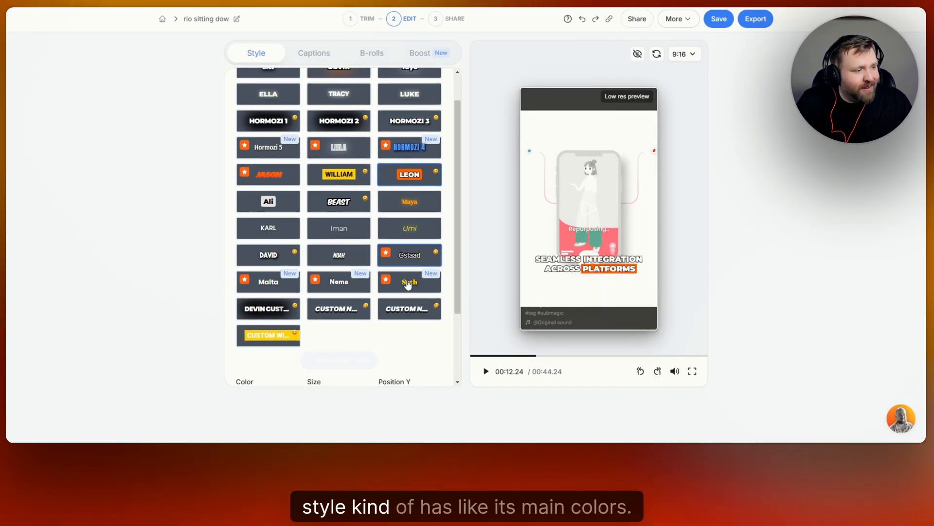
scroll(300, 347, "down", 2)
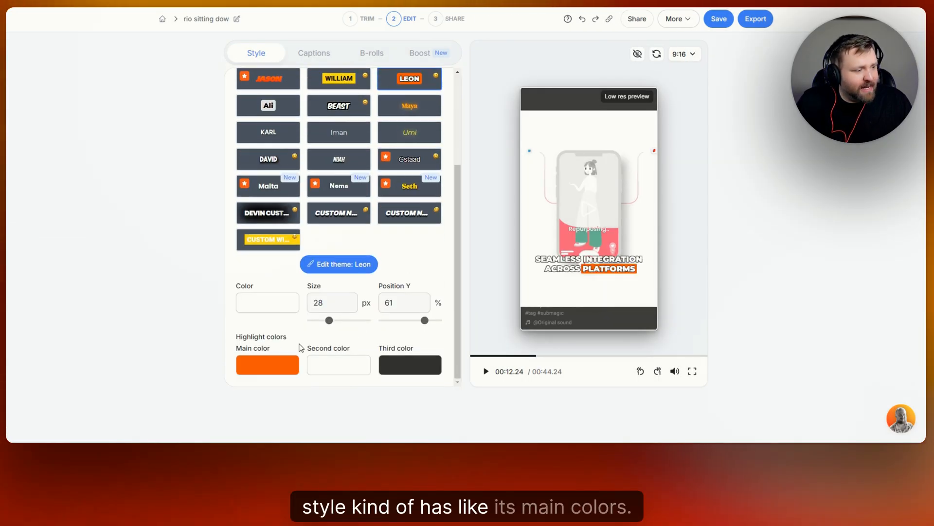
left_click(292, 368)
left_click(485, 206)
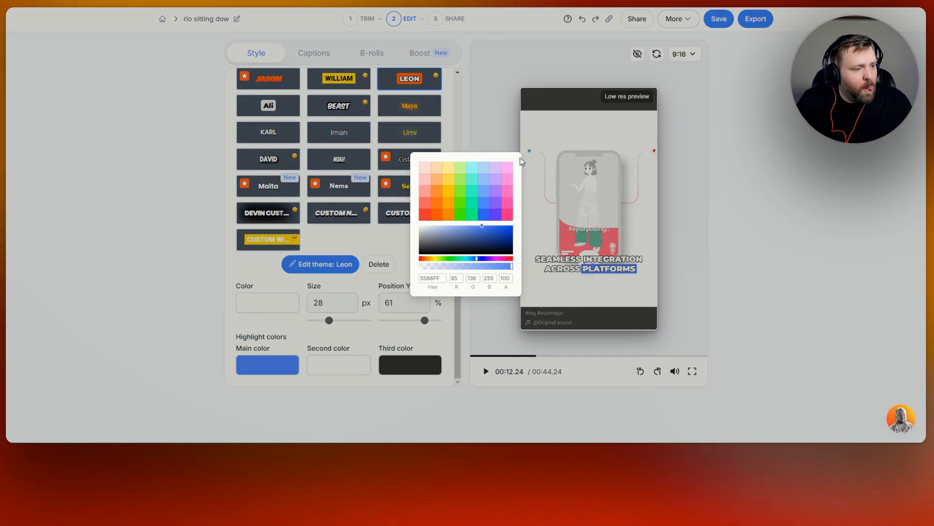
left_click(373, 236)
scroll(430, 264, "up", 3)
scroll(428, 263, "down", 3)
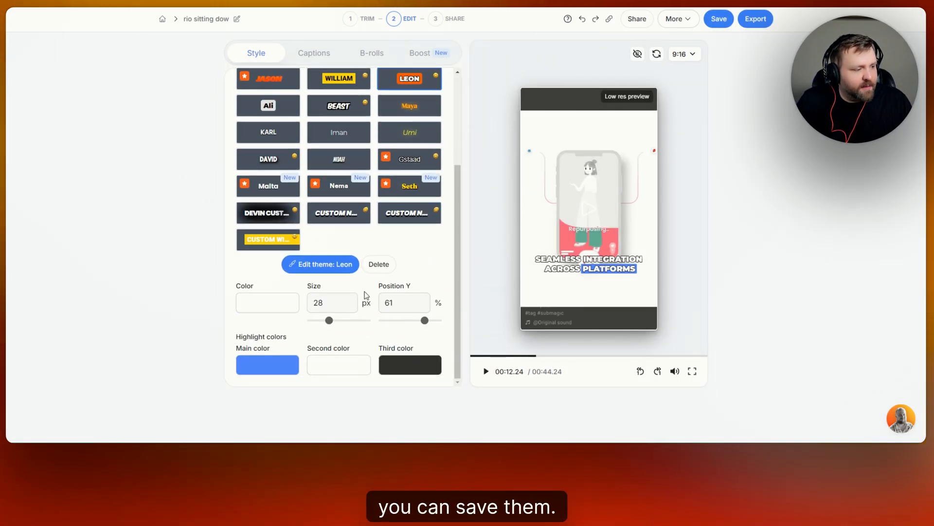
- Apply the William theme to the captions and play part of the video to preview it
scroll(414, 261, "up", 3)
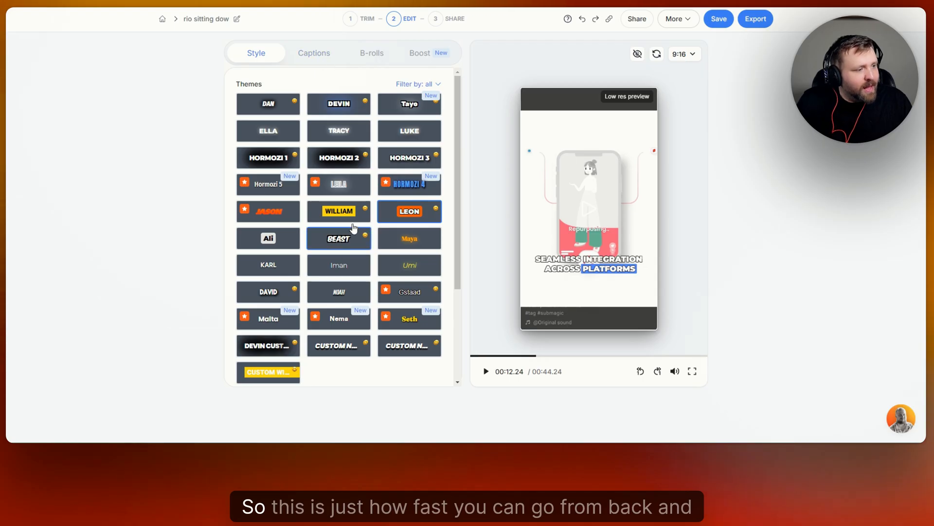
left_click(349, 215)
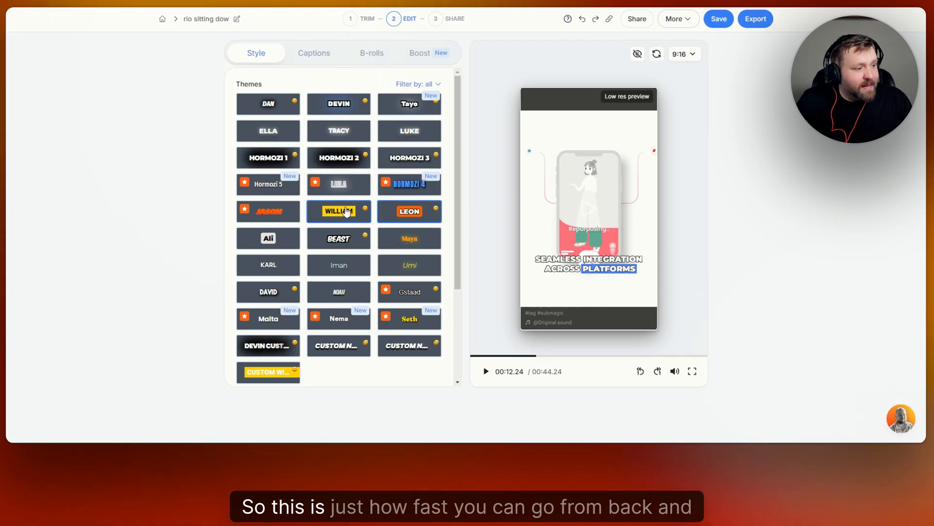
left_click(485, 373)
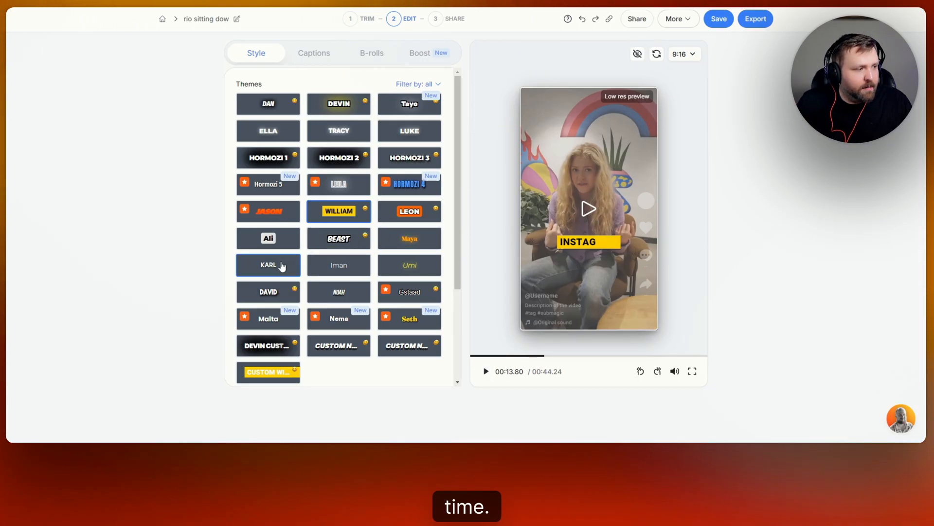
scroll(344, 273, "down", 1)
scroll(344, 272, "down", 3)
scroll(344, 272, "up", 3)
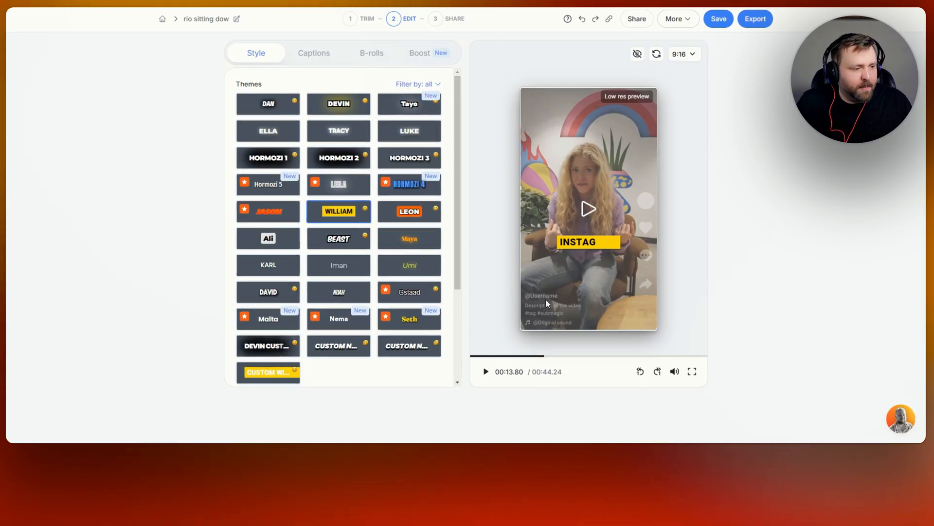
- Browse the video's caption lines and view the editing options for the word "Introducing"
left_click(323, 57)
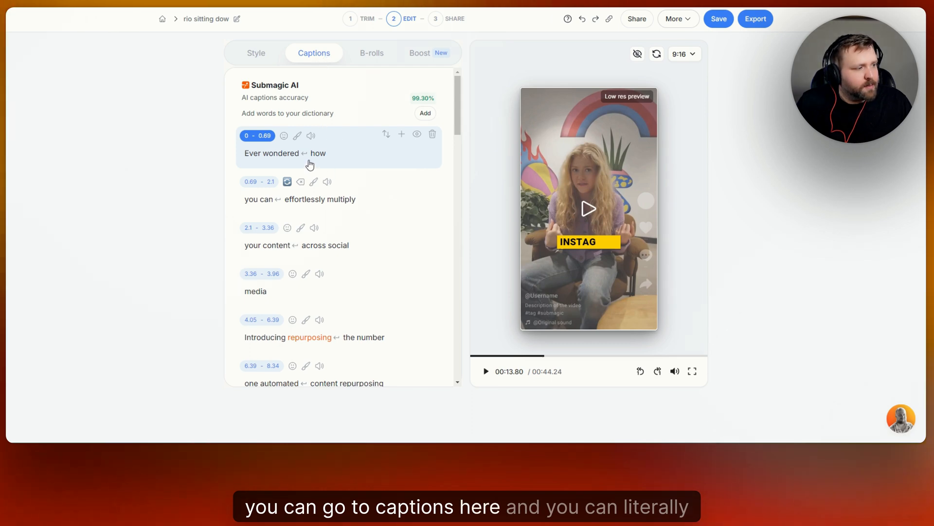
scroll(281, 152, "down", 5)
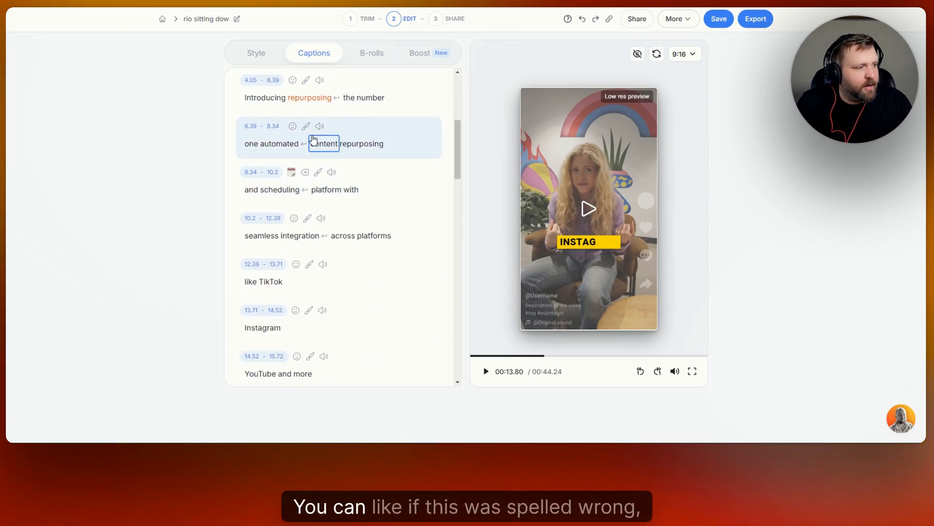
scroll(319, 138, "up", 1)
left_click(272, 142)
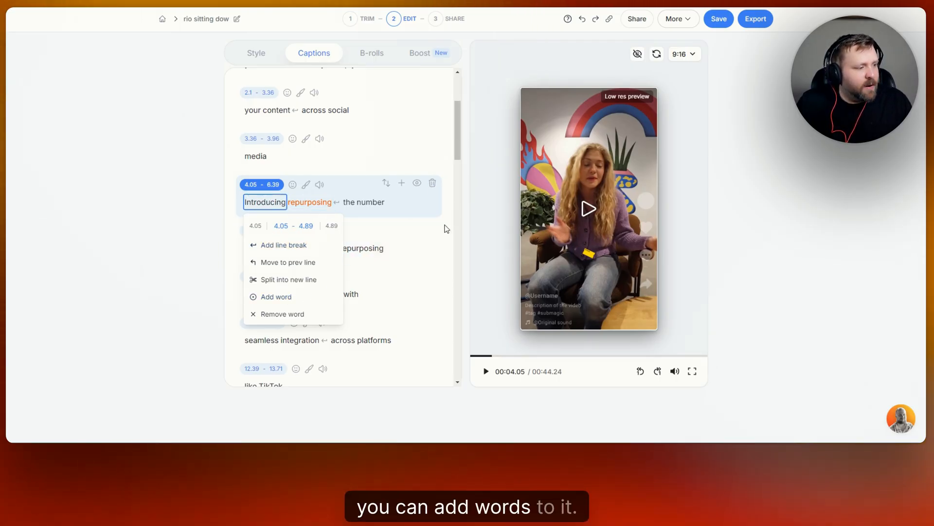
left_click(453, 134)
scroll(410, 156, "up", 3)
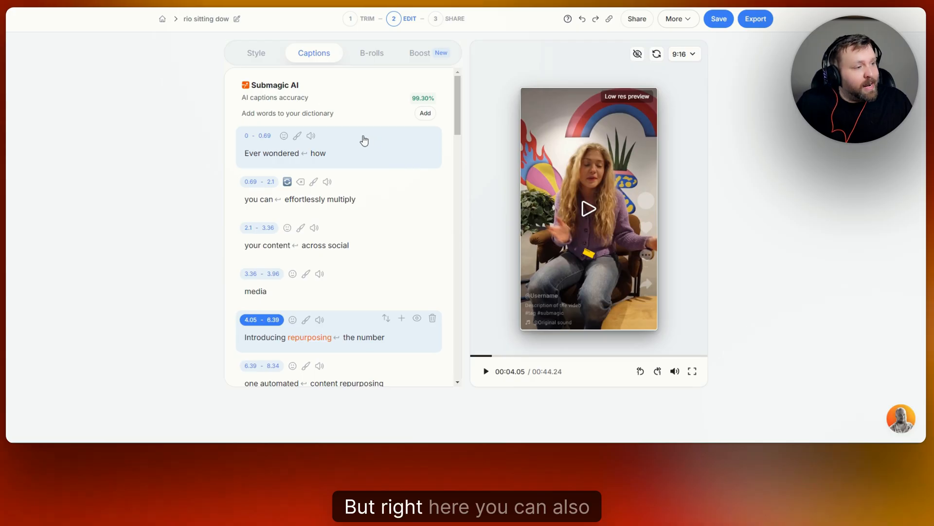
- View the available emojis and sound effects for the first caption line, "Ever wondered how"
left_click(284, 137)
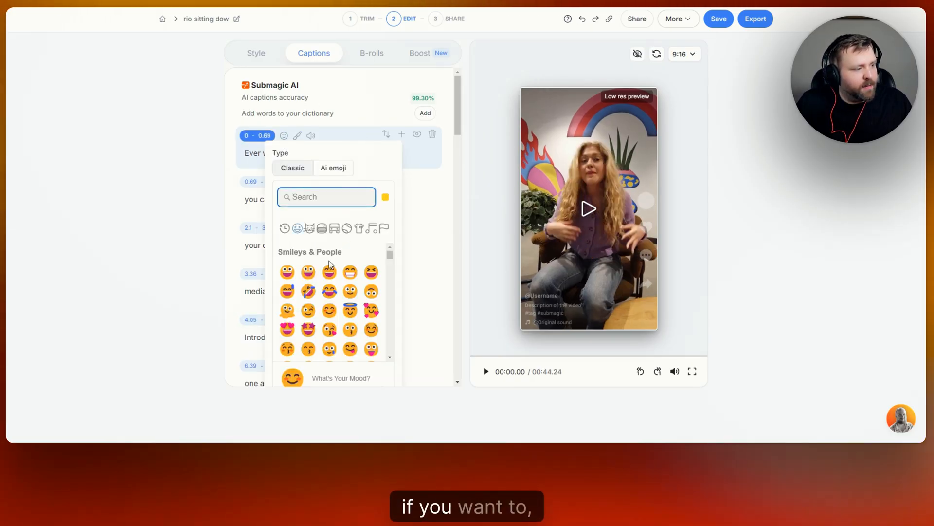
left_click(310, 137)
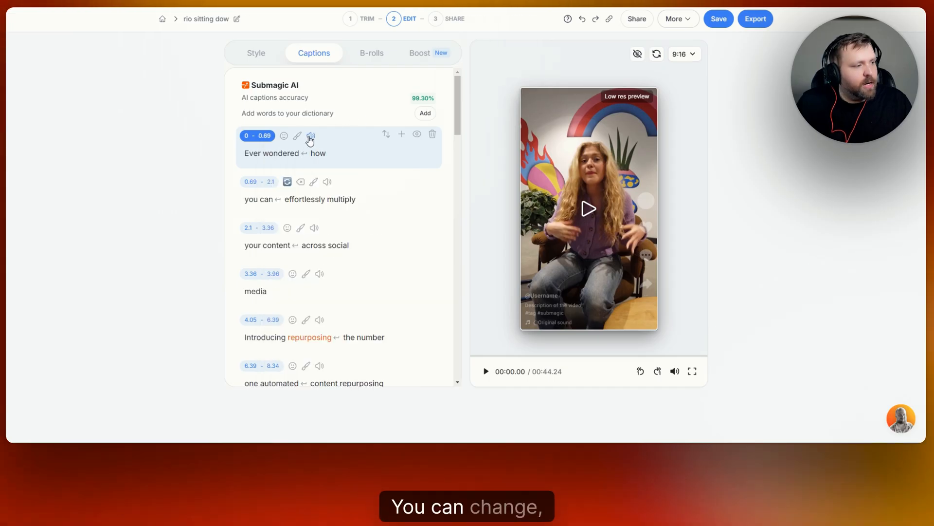
left_click(311, 136)
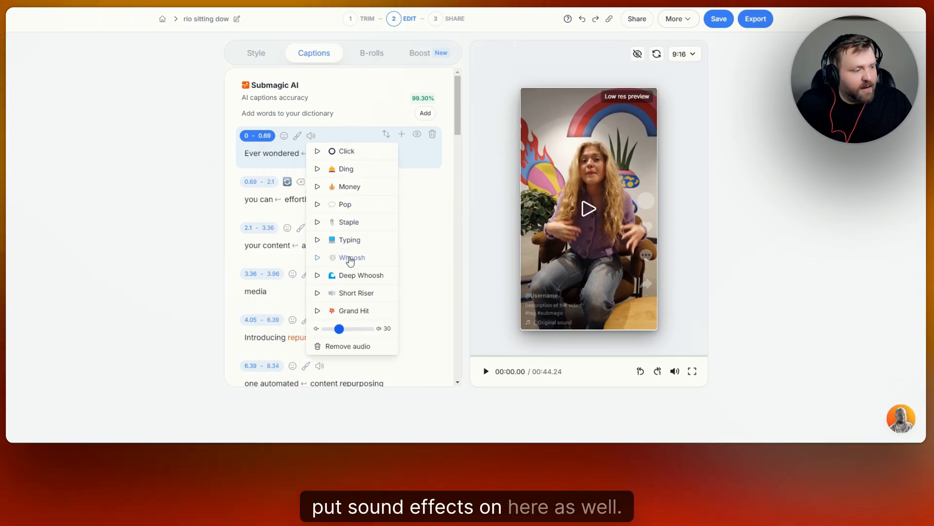
left_click(322, 52)
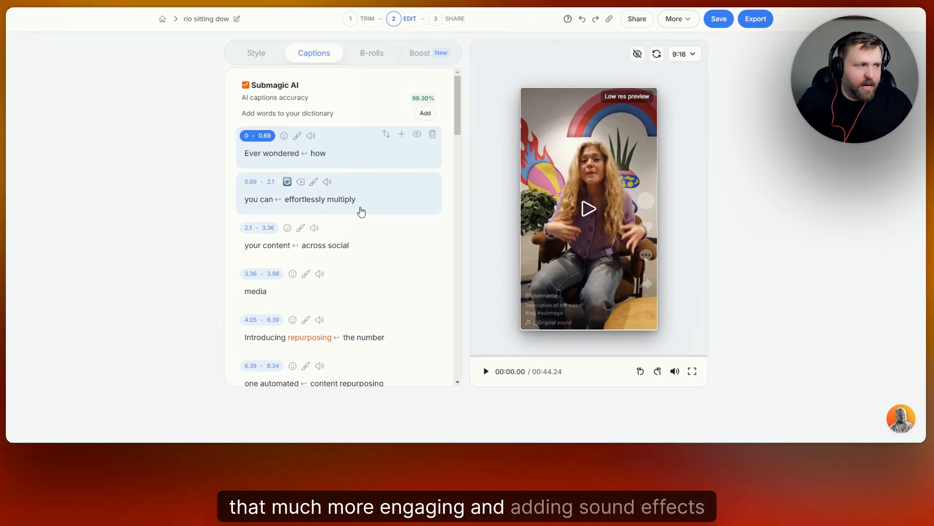
- Add the Ding sound effect to the caption line "Instagram" and play that part of the video
scroll(359, 151, "down", 5)
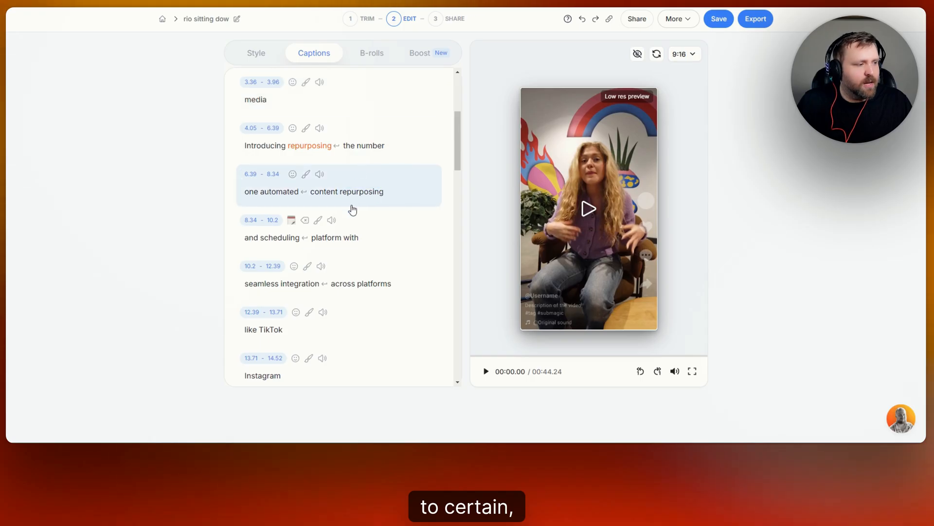
scroll(351, 208, "down", 3)
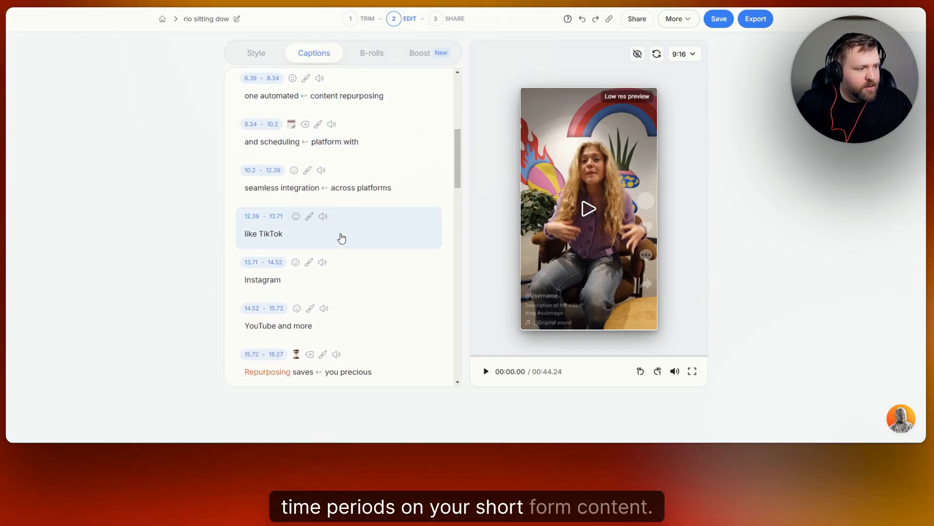
scroll(341, 238, "down", 3)
scroll(351, 203, "up", 2)
left_click(315, 221)
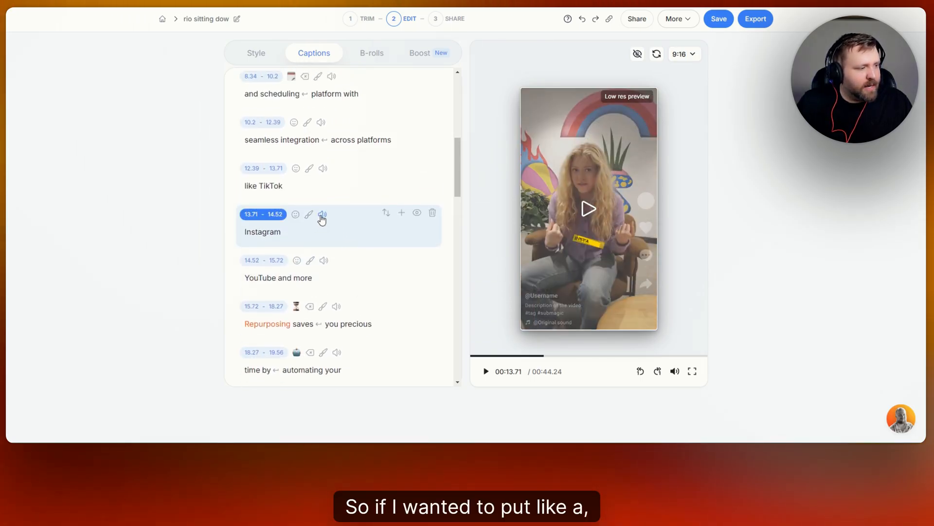
left_click(322, 218)
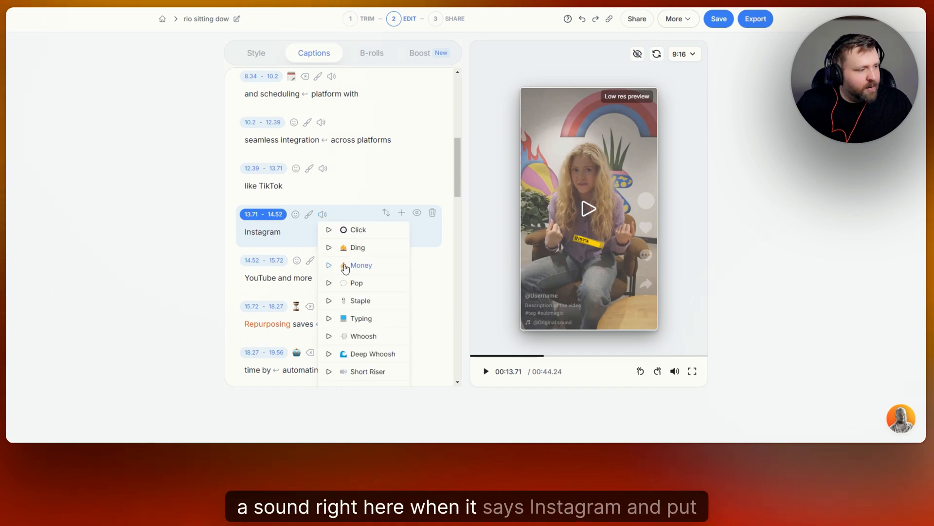
left_click(360, 247)
left_click(323, 216)
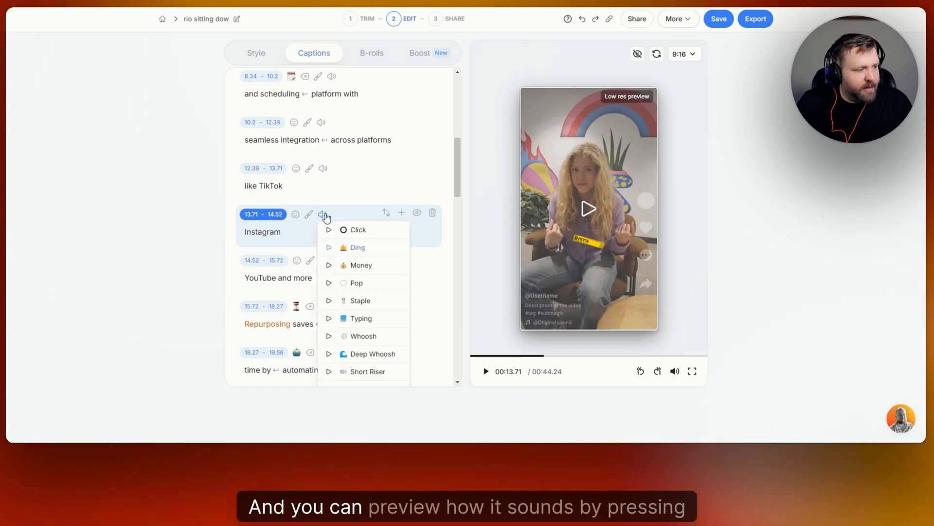
left_click(359, 217)
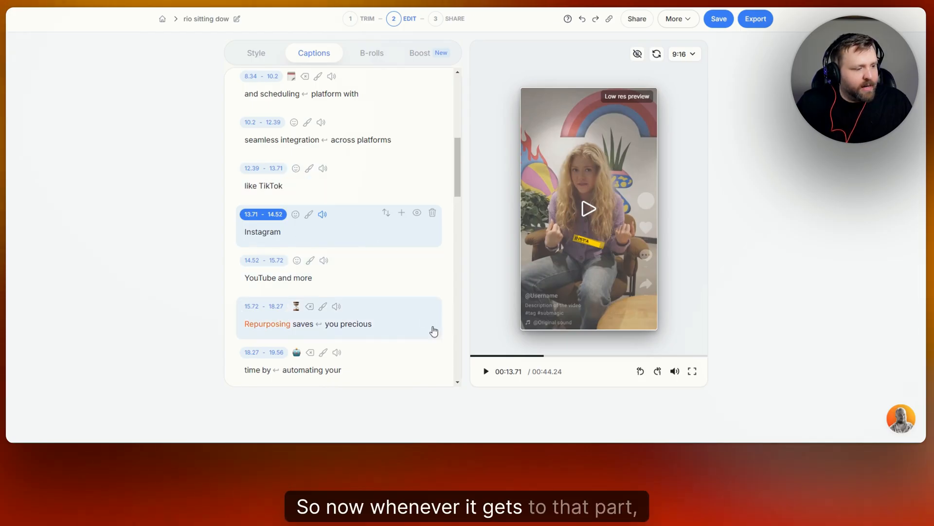
left_click(485, 373)
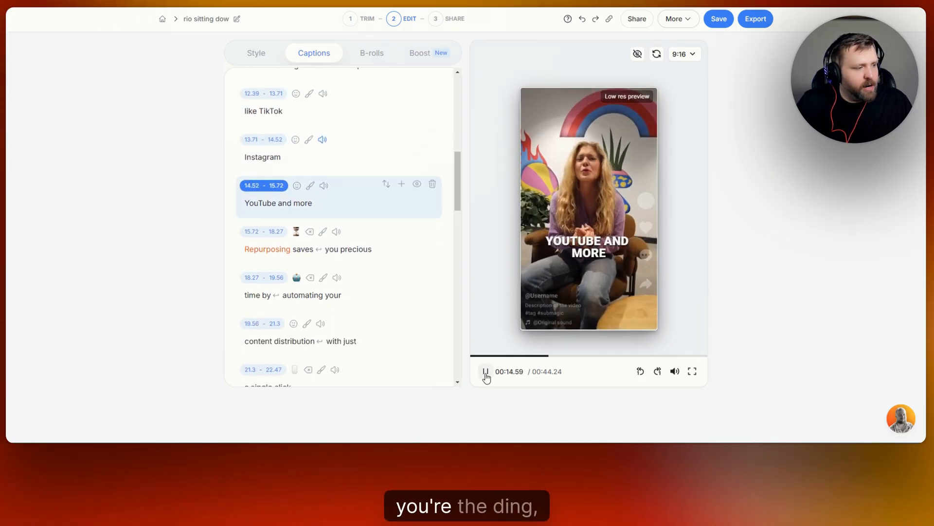
left_click(486, 373)
- Add the Money sound effect to the last caption line, "out for free", and play the video's ending
scroll(377, 215, "down", 15)
scroll(370, 234, "down", 5)
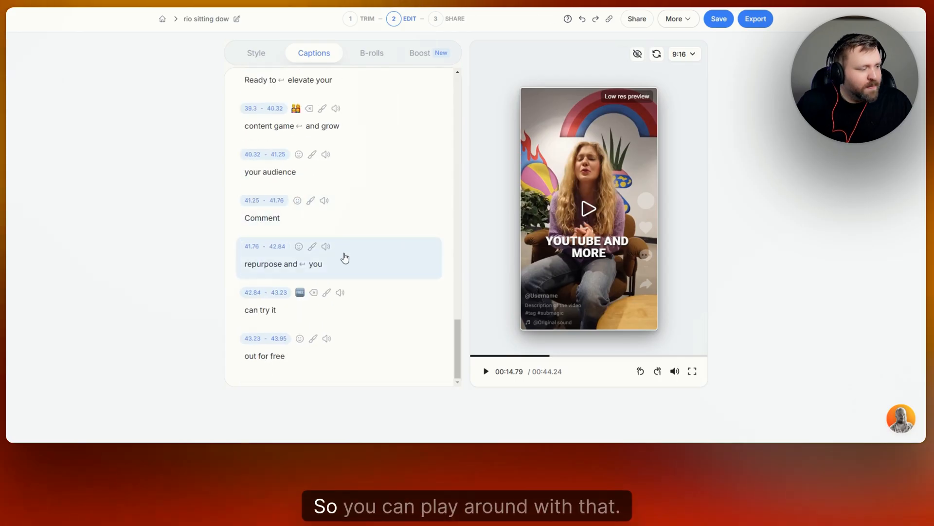
left_click(326, 339)
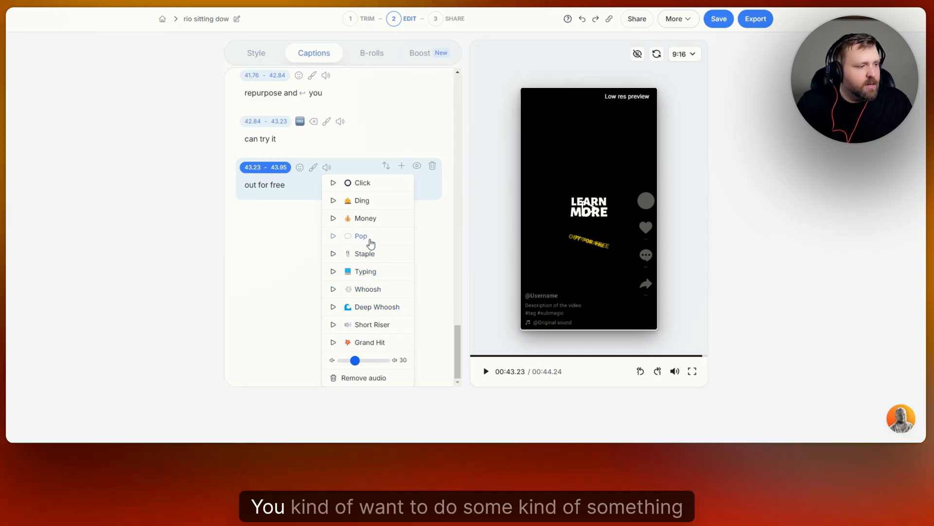
left_click(369, 220)
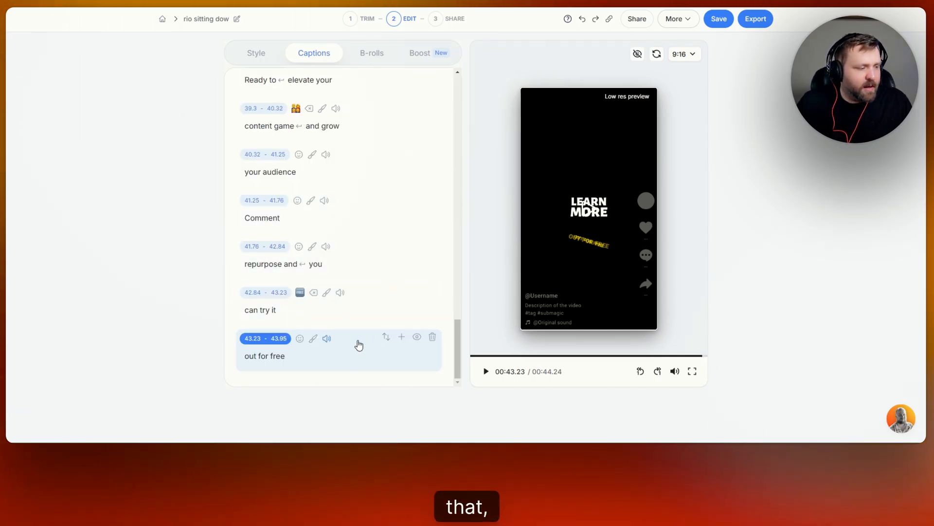
left_click(483, 373)
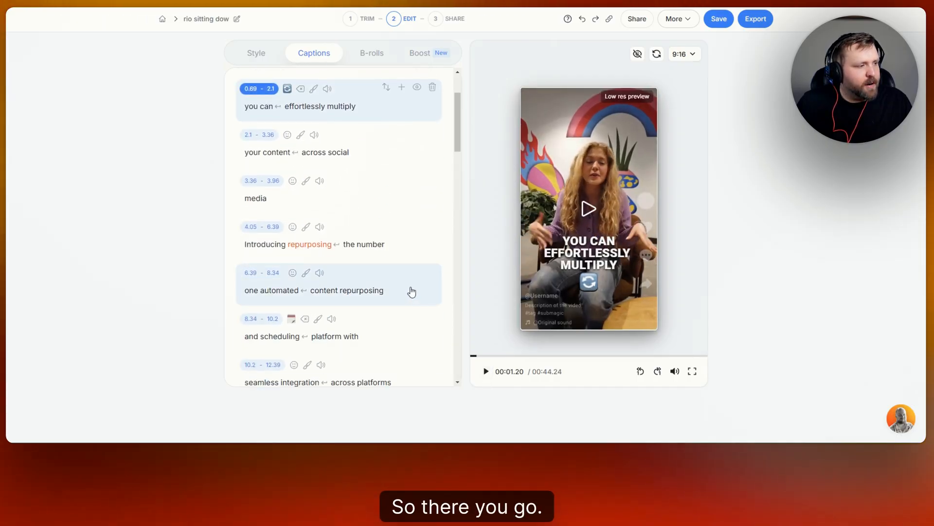
- Look over the B-roll segments and generate B-rolls for the video automatically with Magic B-rolls
scroll(411, 292, "up", 2)
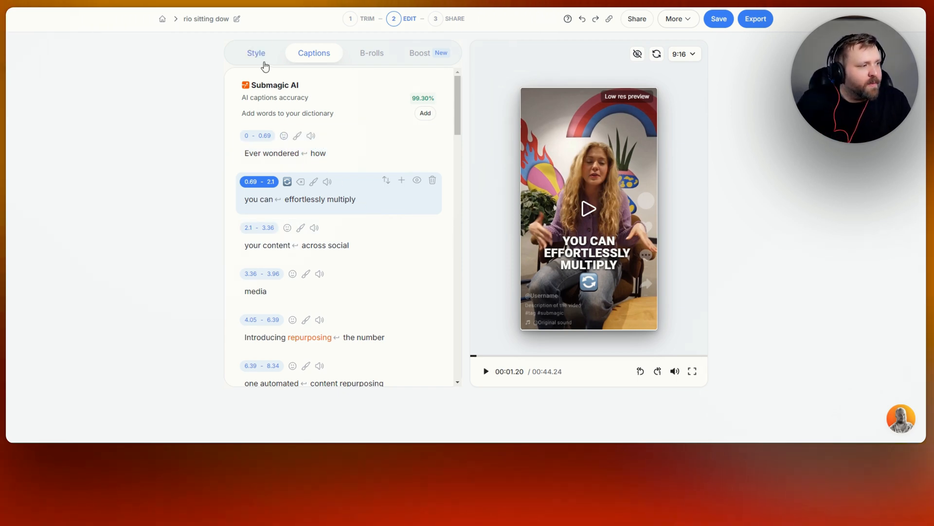
left_click(376, 54)
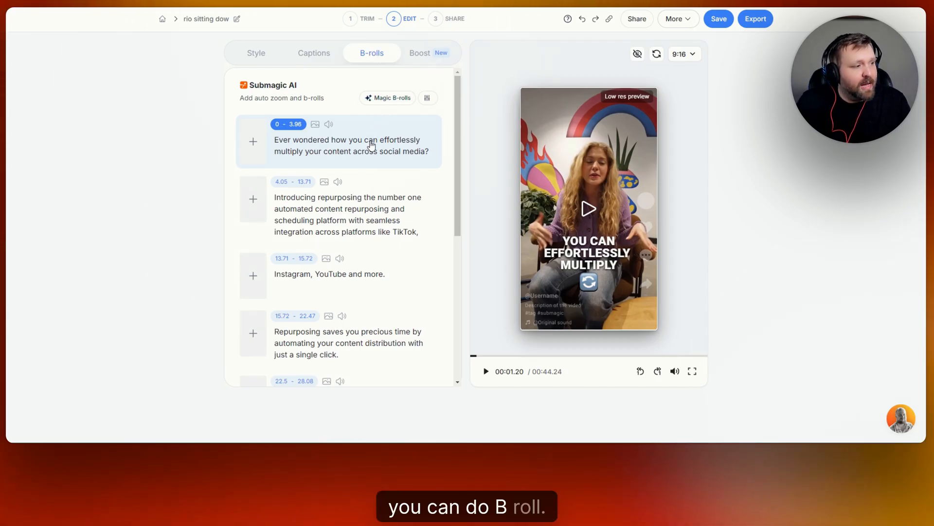
scroll(372, 145, "down", 5)
scroll(389, 170, "up", 6)
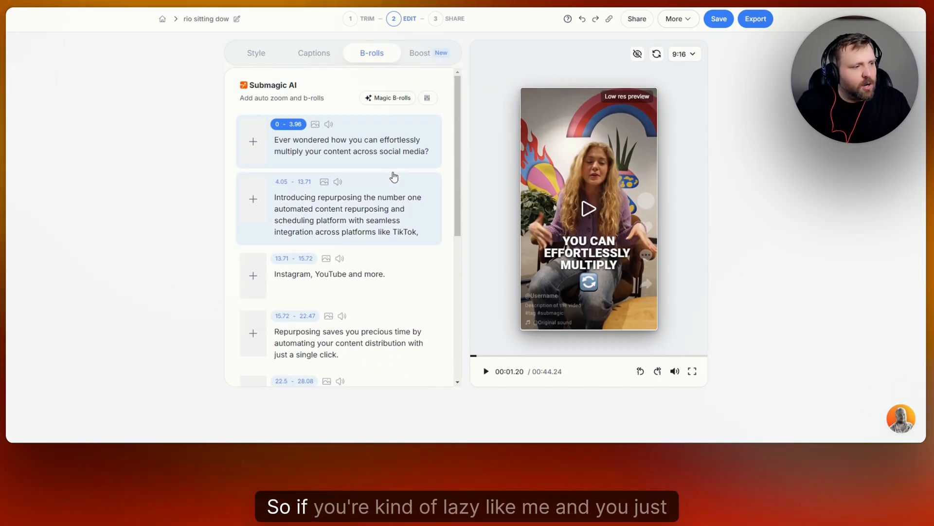
left_click(396, 99)
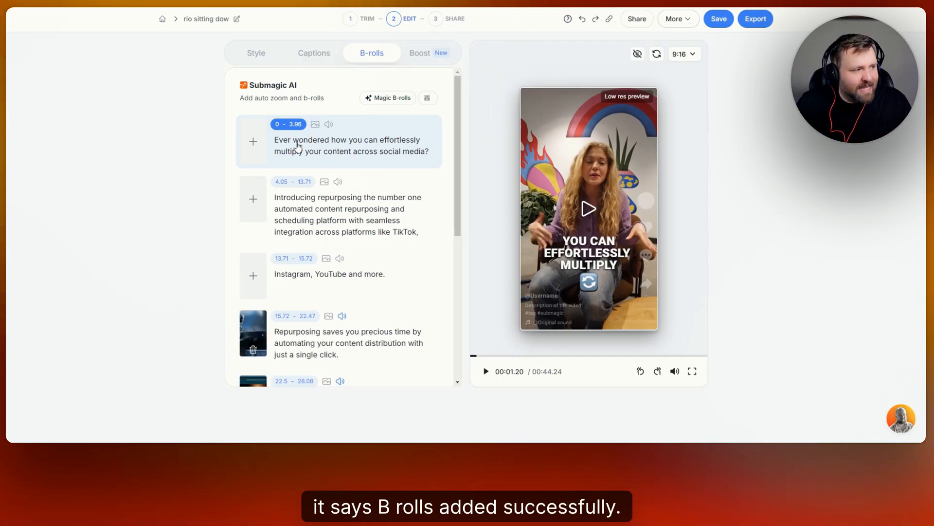
- Preview the generated B-rolls for the lines "Repurposing saves you precious time" and "Imagine transforming one video" by playing each part
scroll(311, 155, "down", 3)
left_click(253, 187)
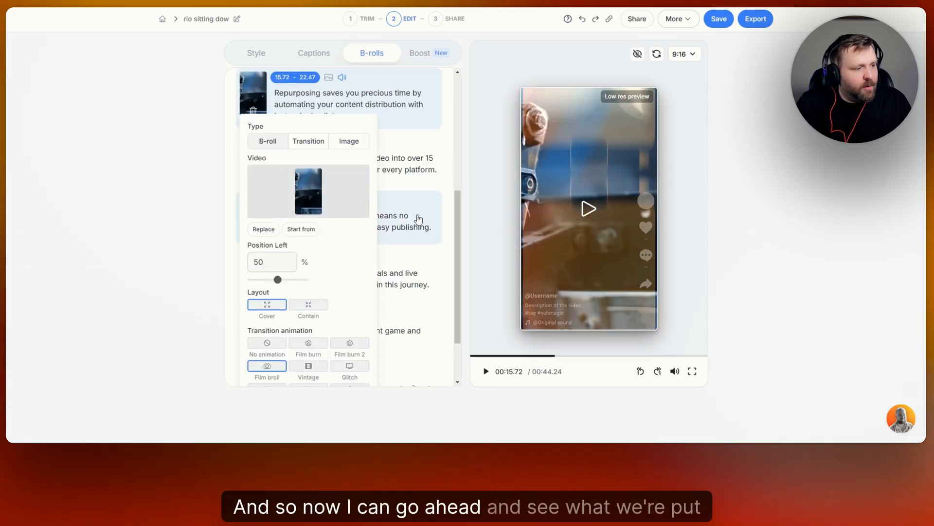
left_click(577, 214)
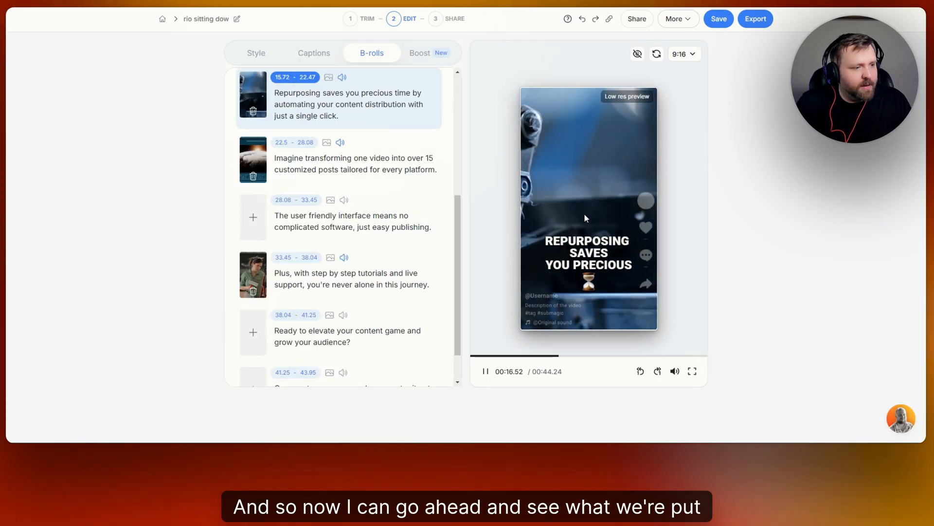
left_click(486, 373)
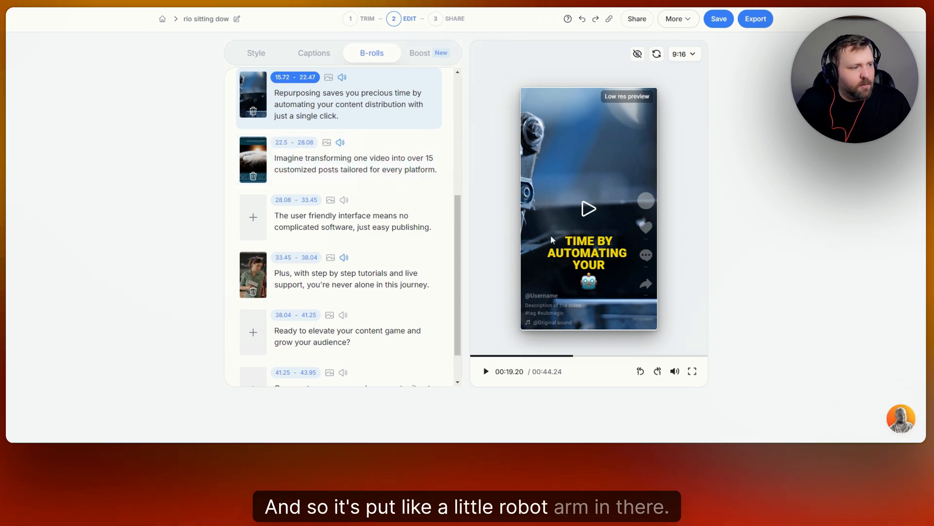
left_click(258, 168)
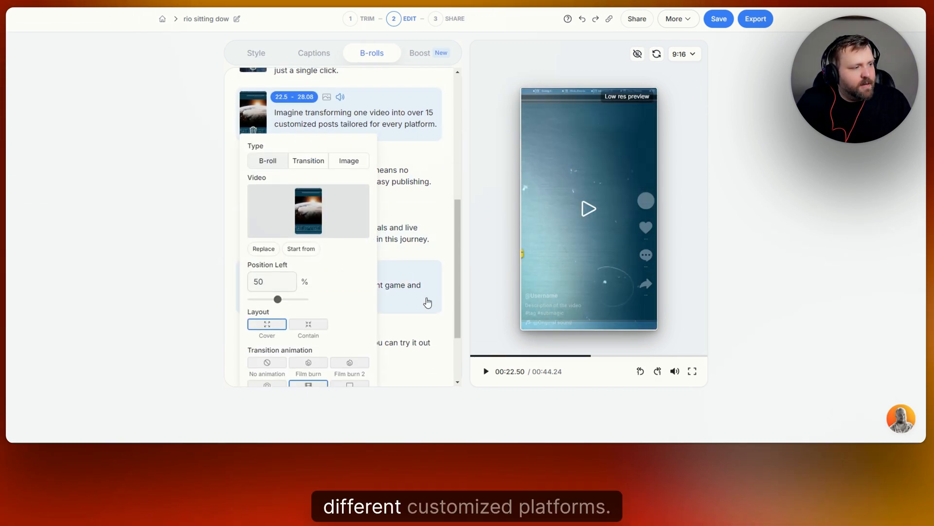
left_click(486, 373)
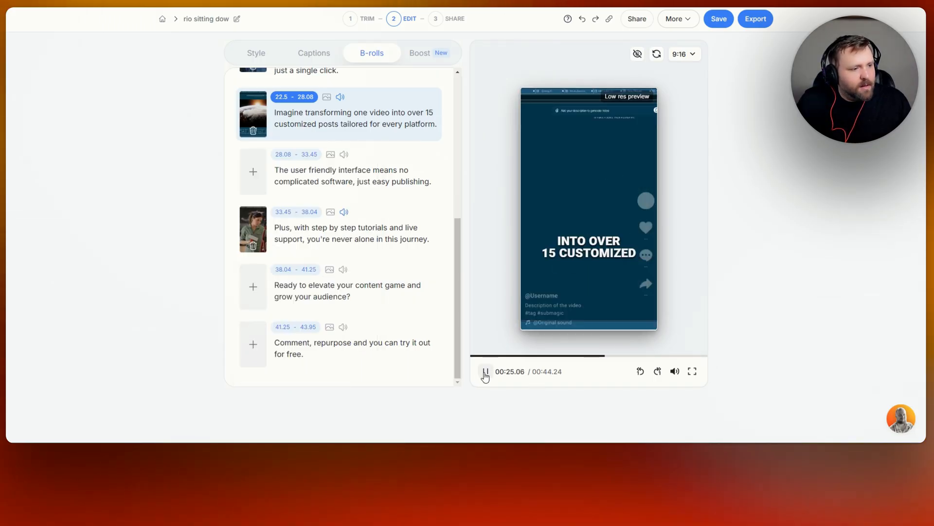
left_click(486, 372)
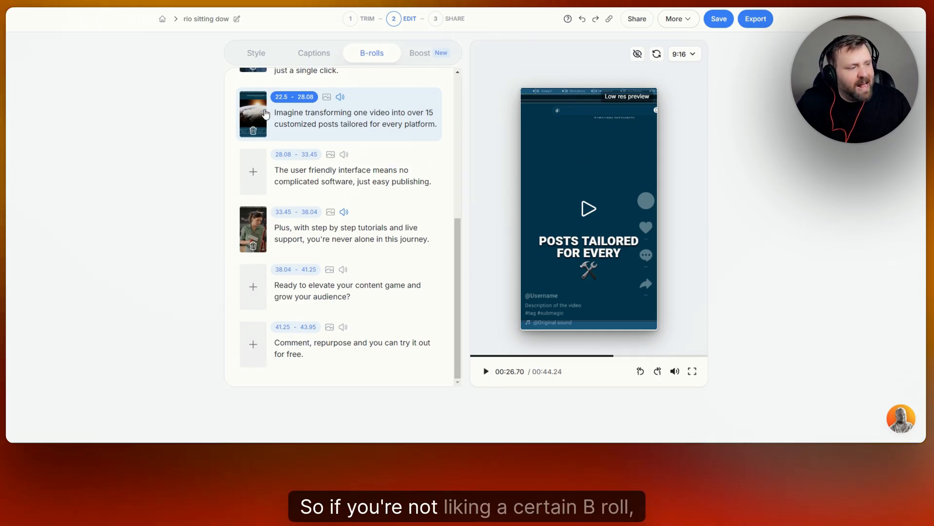
- Delete the B-roll from the line "Imagine transforming one video" and search the premium videos for "automation" as a replacement
left_click(254, 132)
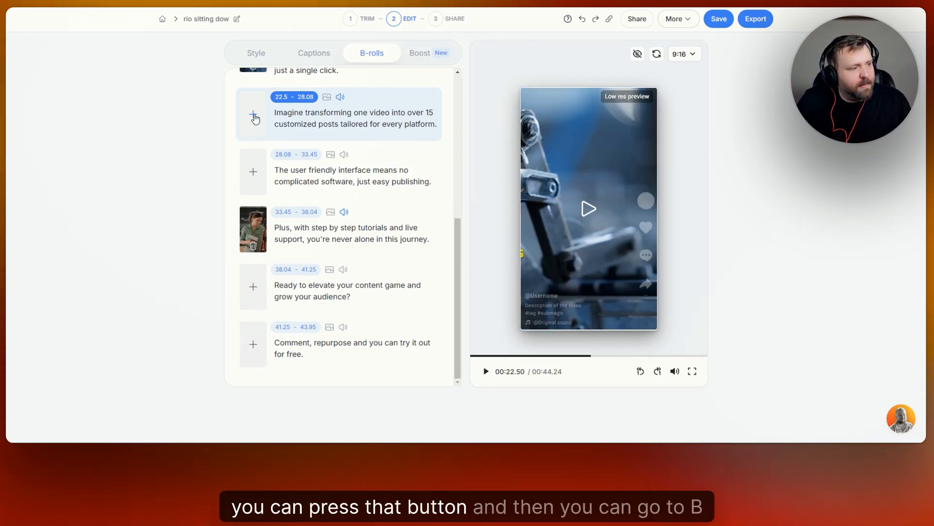
left_click(253, 117)
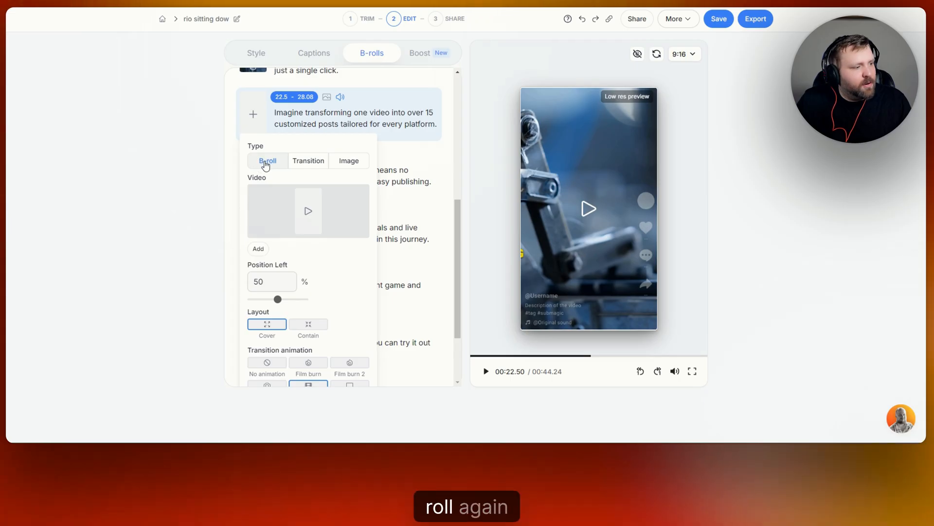
left_click(310, 214)
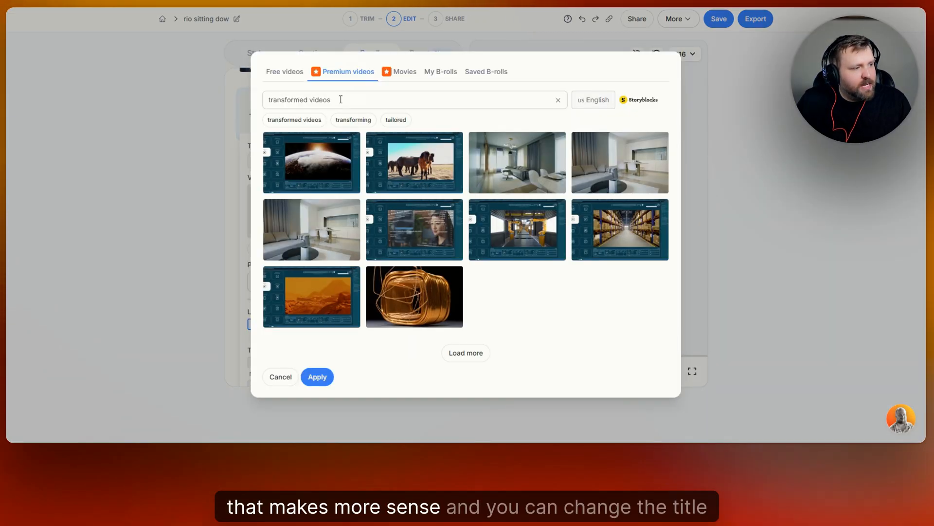
left_click_drag(341, 99, 275, 100)
key("BackSpace")
key("BackSpace")
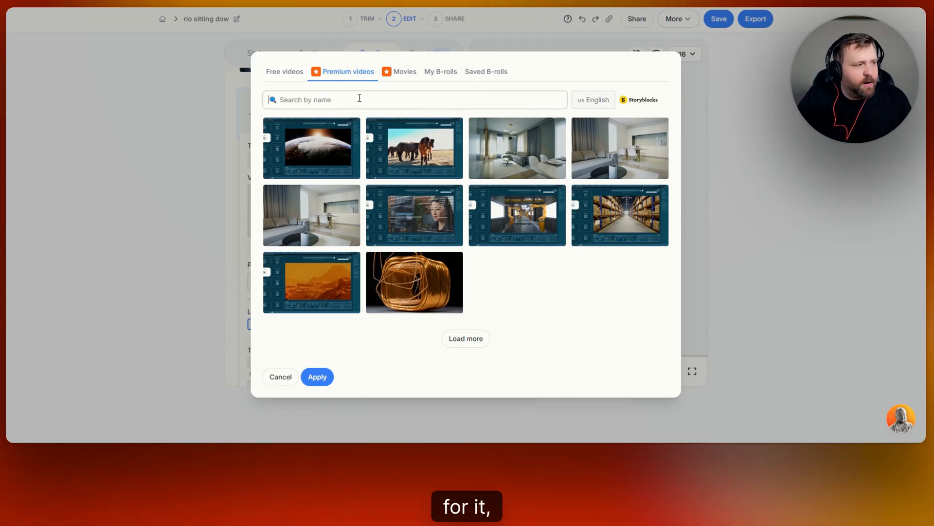
type("automation")
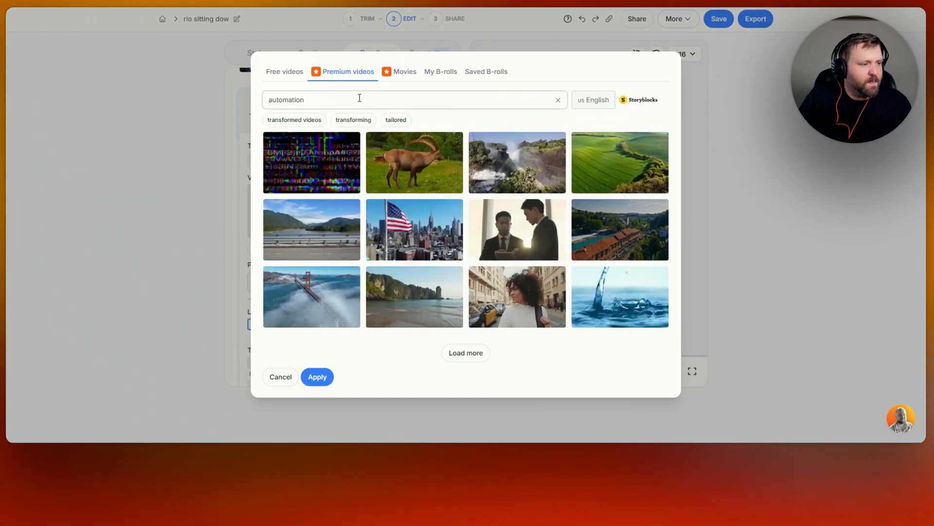
key("Return")
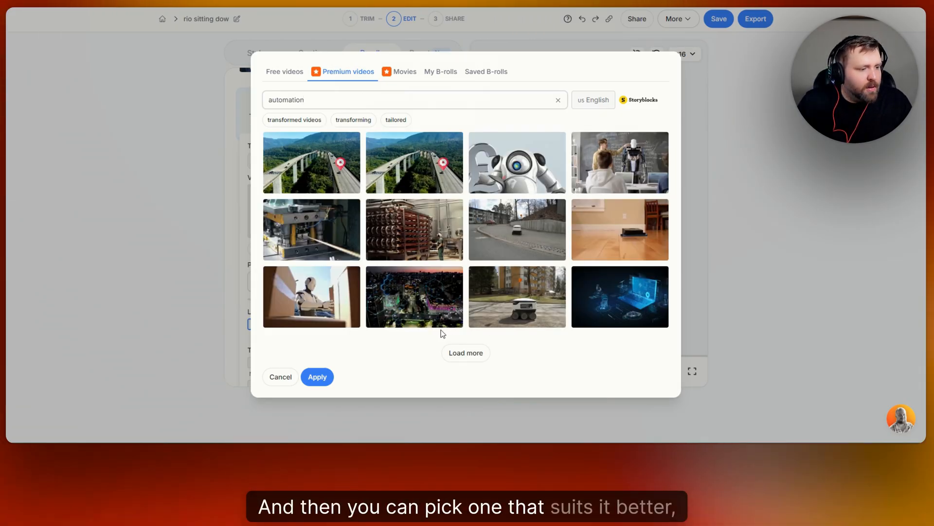
- Apply the dark blue digital laptop clip as the B-roll for "Imagine transforming one video" and preview it
left_click(620, 290)
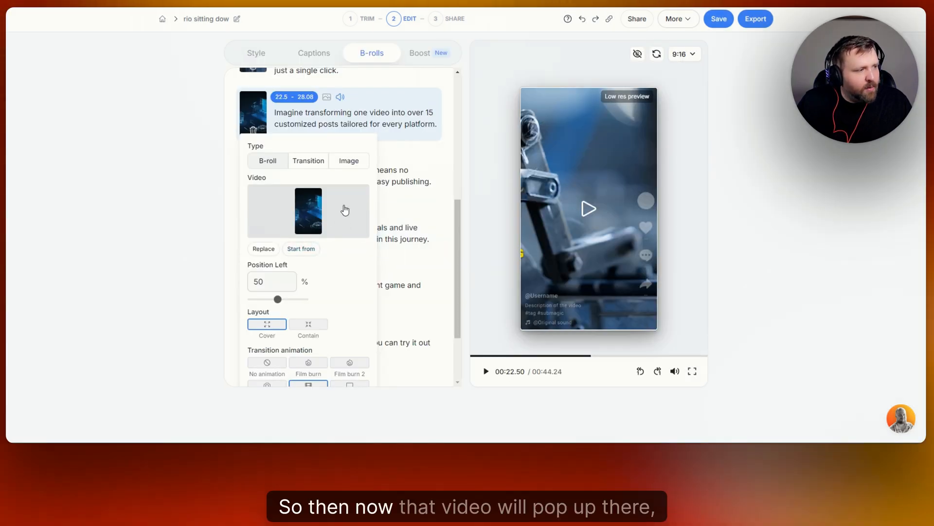
left_click(589, 212)
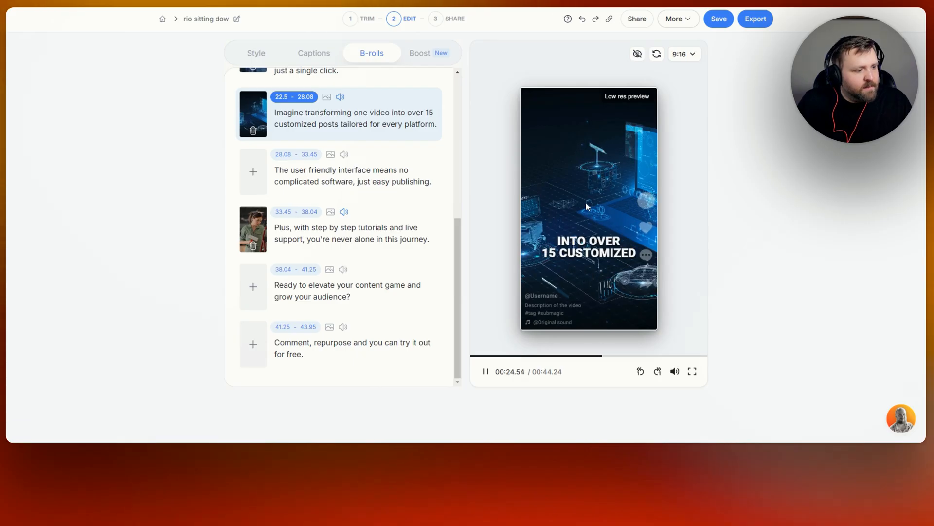
left_click(585, 201)
- Review the B-roll options for the line "The user friendly interface" and change its type to Transition
left_click(250, 183)
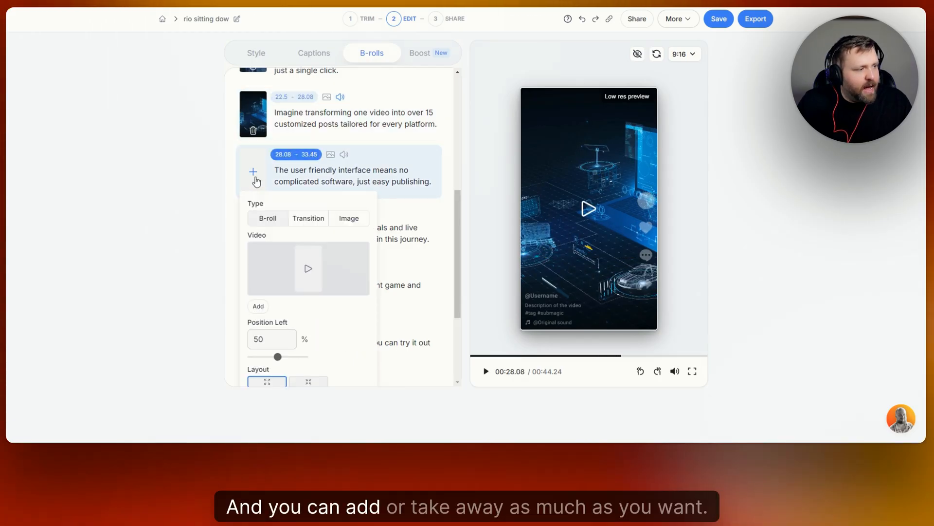
scroll(355, 136, "down", 2)
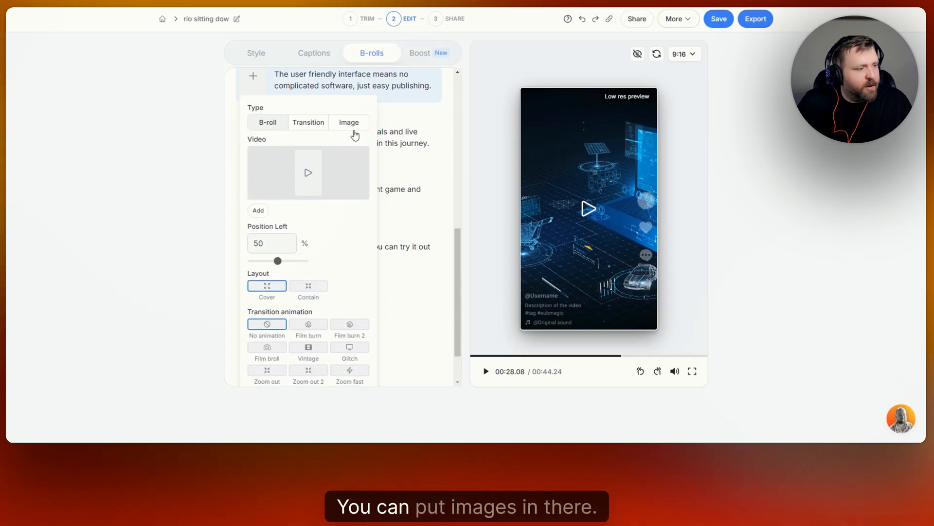
scroll(356, 144, "down", 2)
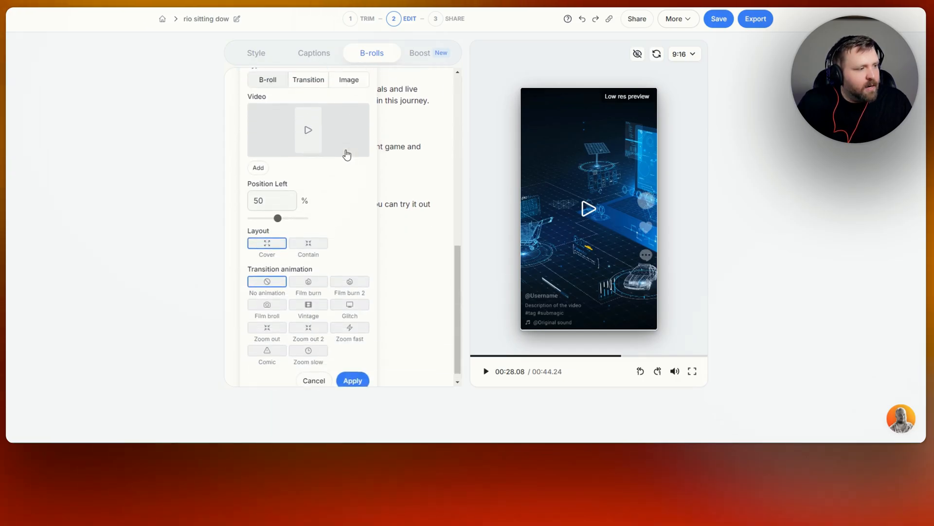
scroll(347, 152, "up", 2)
left_click(313, 121)
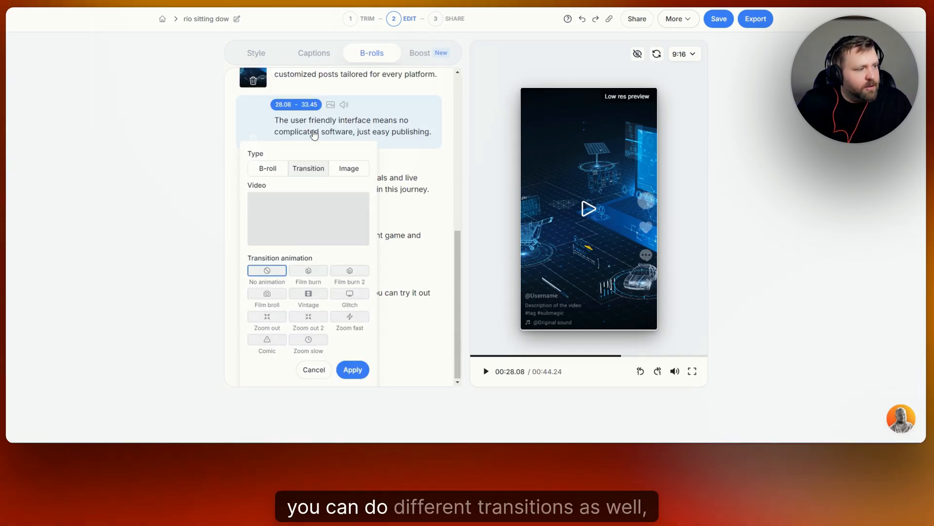
- Try the Film burn, Film burn 2, Glitch, Vintage and Film broll animations on the "The user friendly interface" transition, and cancel the change
left_click(308, 271)
left_click(352, 272)
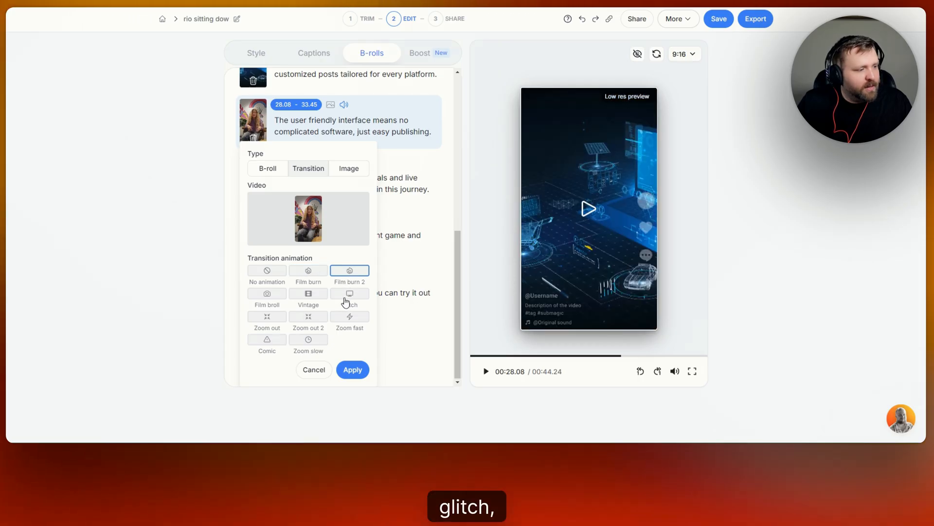
left_click(346, 296)
left_click(309, 295)
left_click(265, 296)
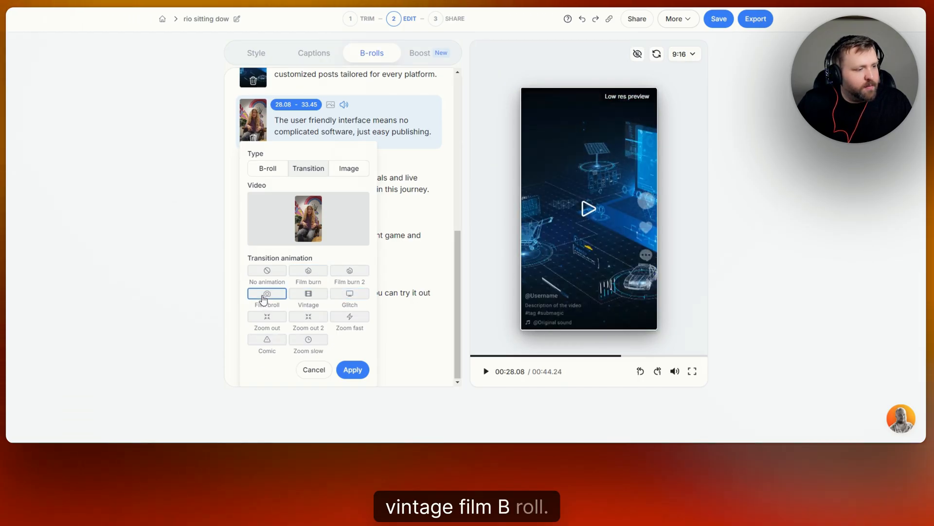
left_click(317, 378)
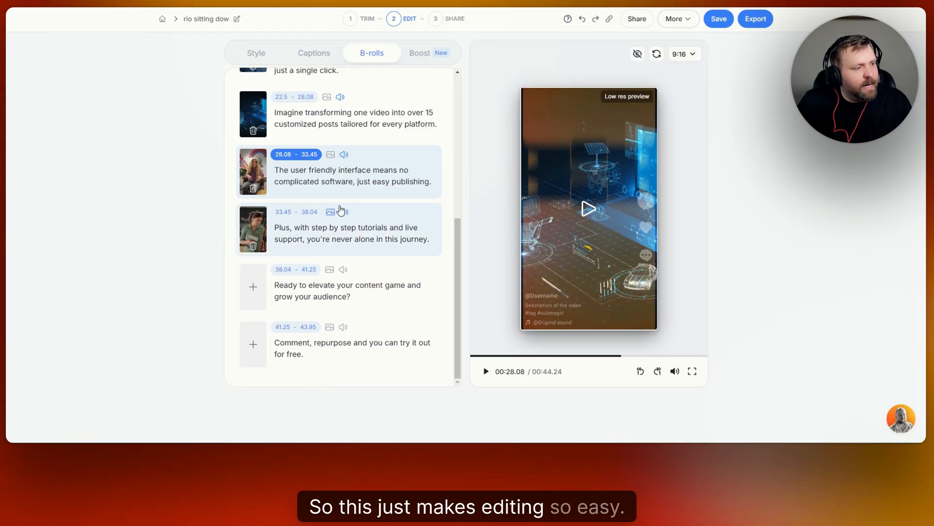
- Lower the percentage of B-rolls and run Magic B-rolls on the video
scroll(340, 211, "up", 10)
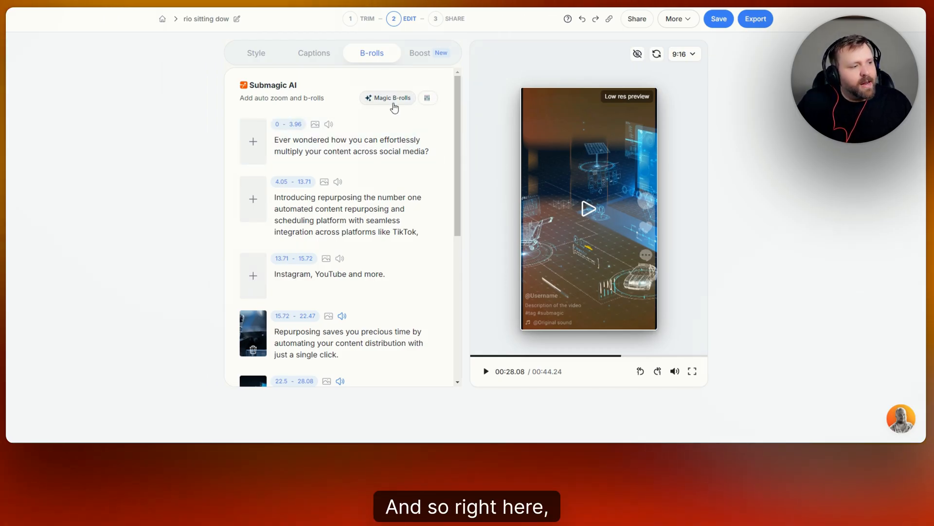
left_click(428, 101)
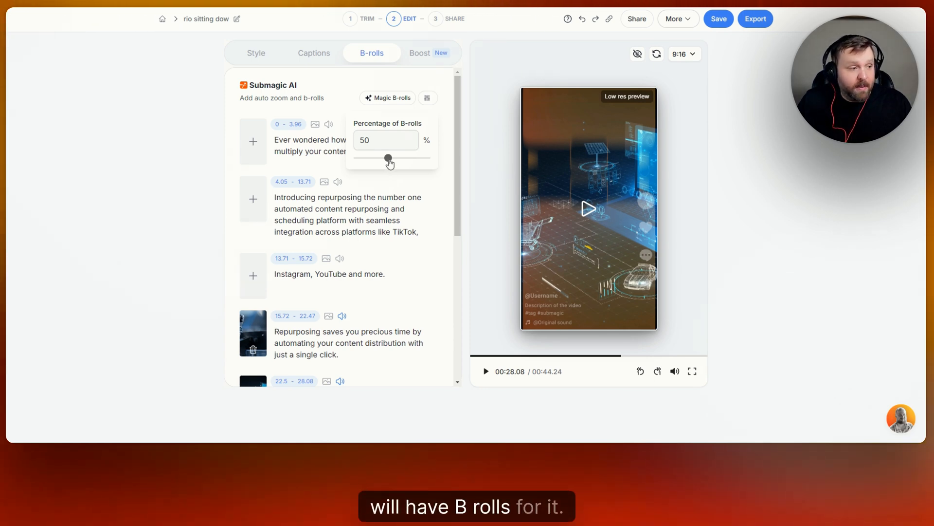
left_click_drag(389, 161, 363, 170)
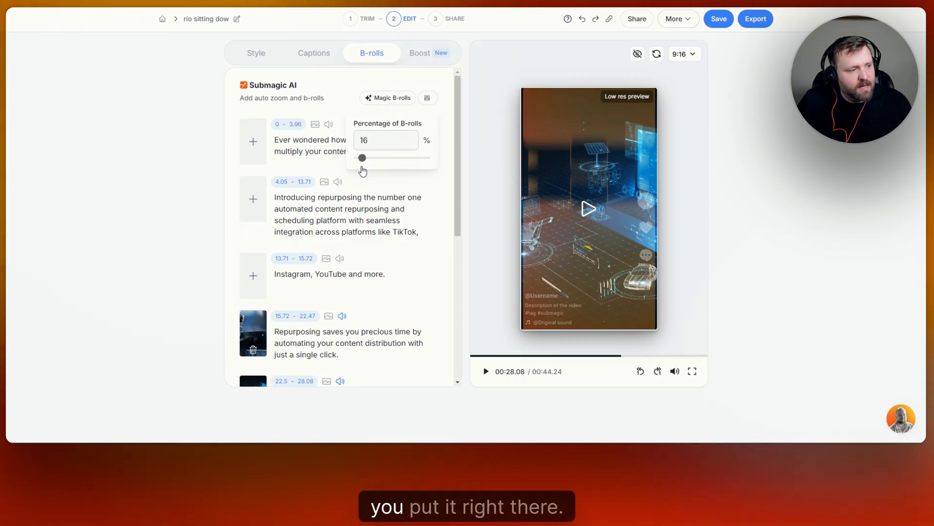
left_click(390, 99)
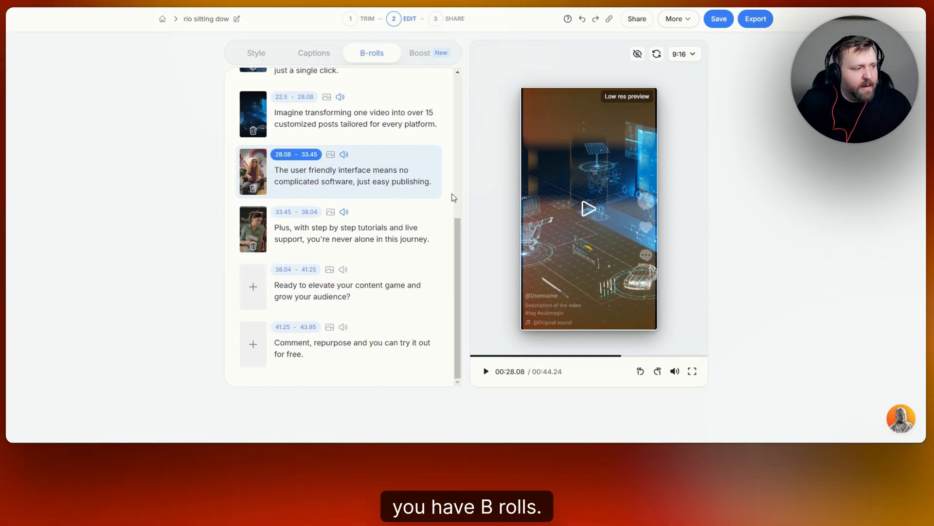
- Turn on the AI Hook title in the Boost features
scroll(433, 200, "up", 6)
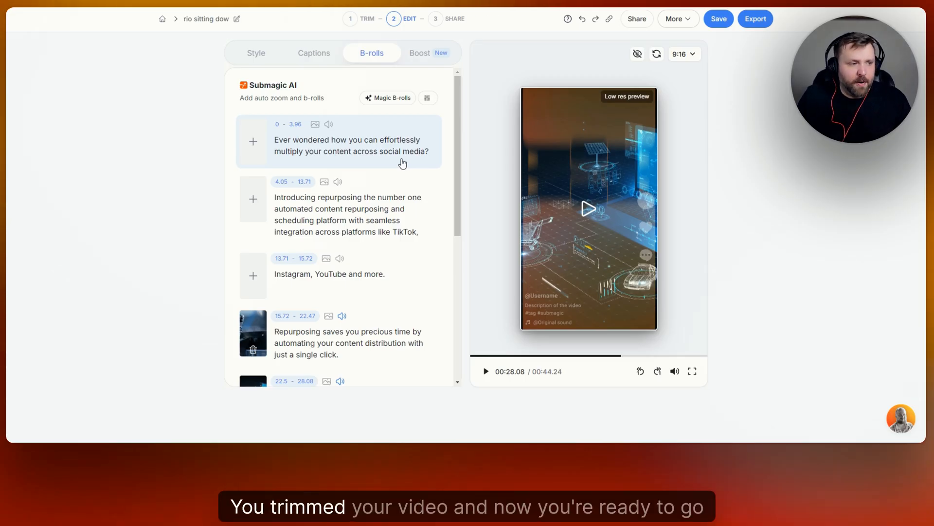
left_click(428, 57)
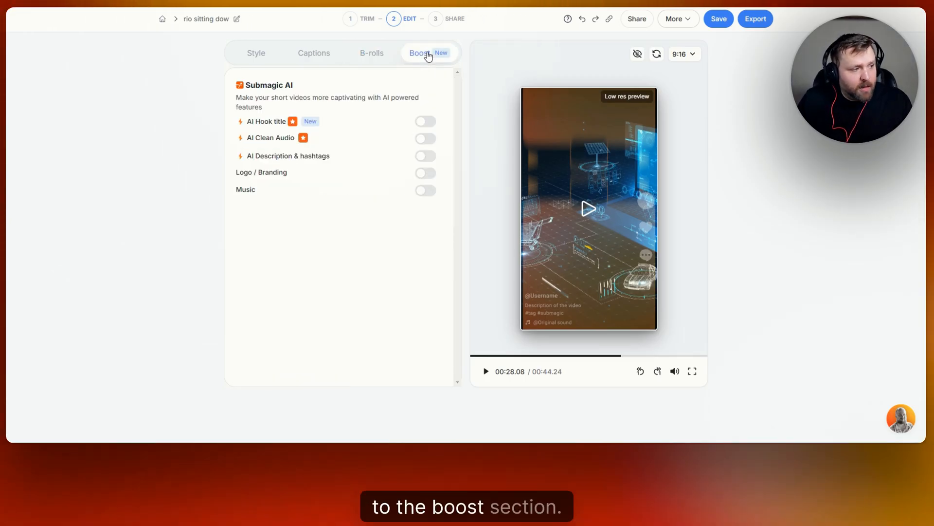
left_click(431, 123)
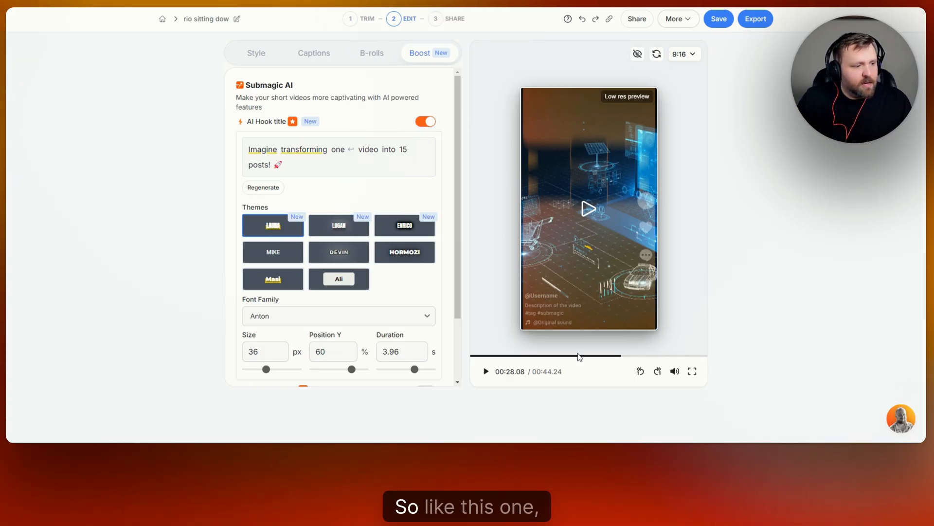
- Play the video from its beginning to preview the animated hook title
left_click(589, 210)
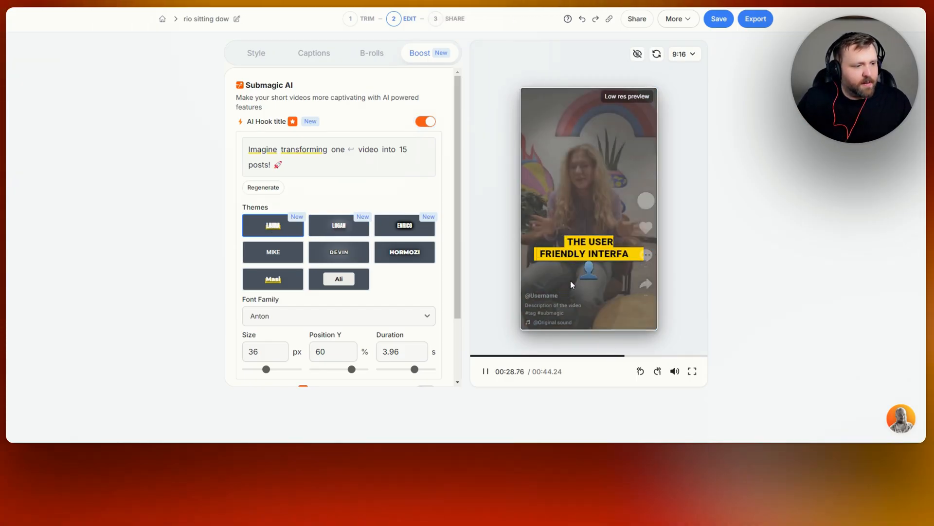
left_click(588, 291)
left_click(472, 357)
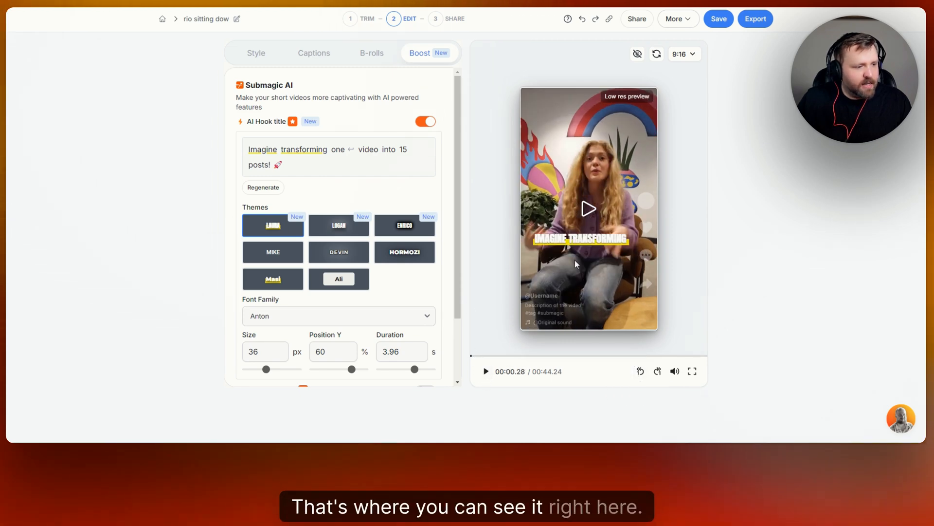
left_click(487, 372)
left_click(558, 291)
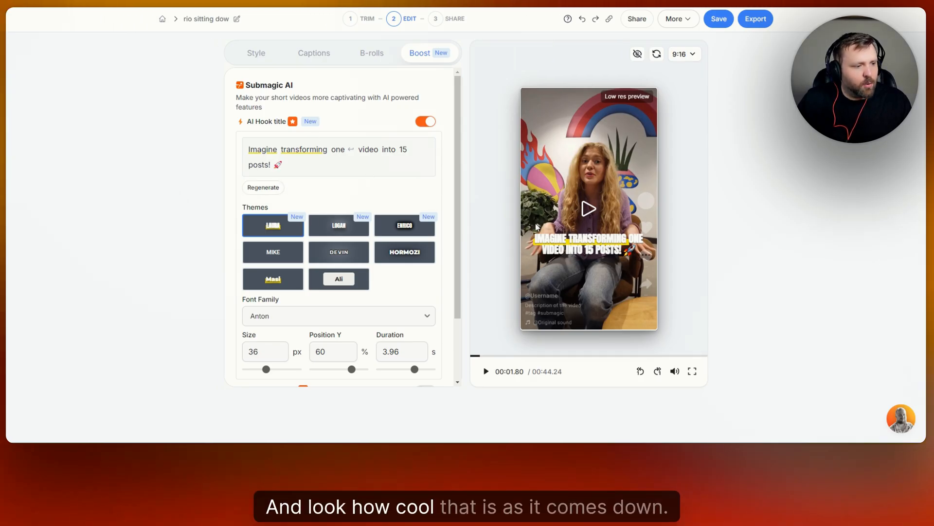
- Compare the Enrico and Laura hook title themes, keep Laura, and set the title's font family to TheBold
left_click(411, 232)
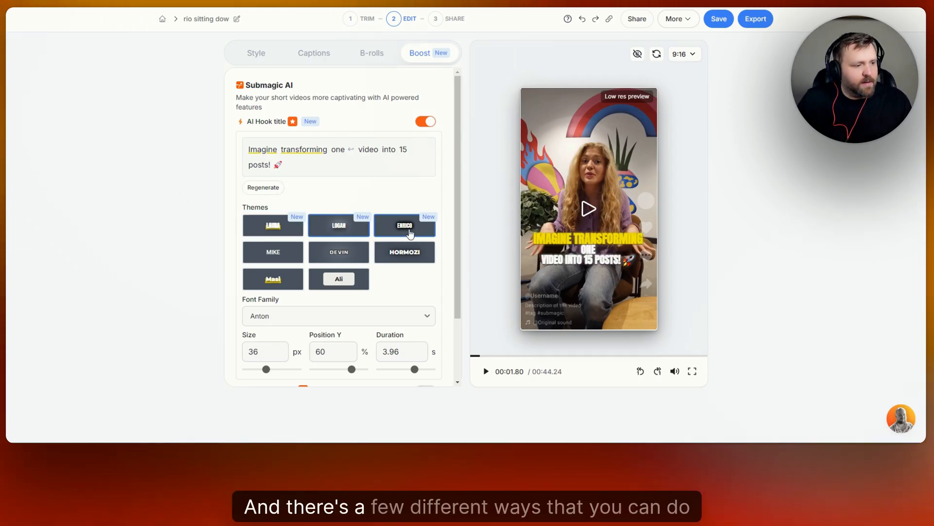
left_click(273, 226)
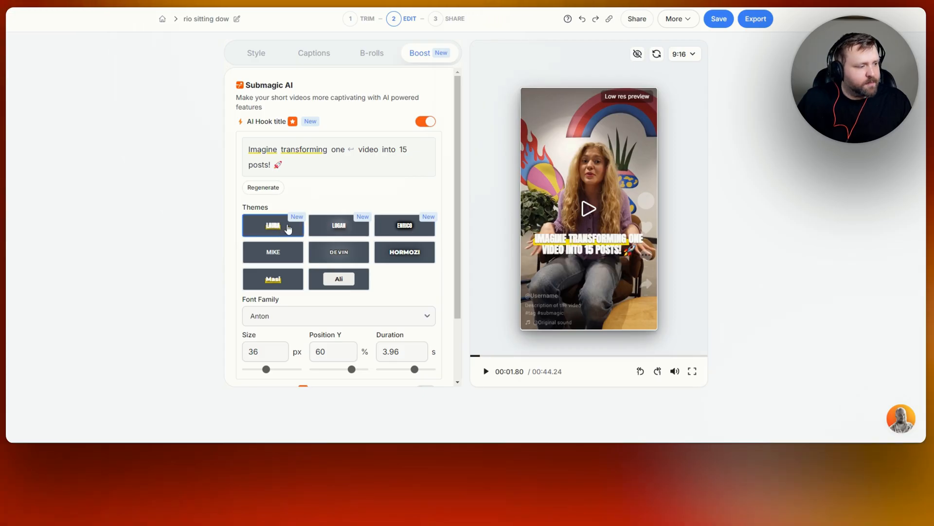
scroll(389, 232, "down", 3)
left_click(419, 238)
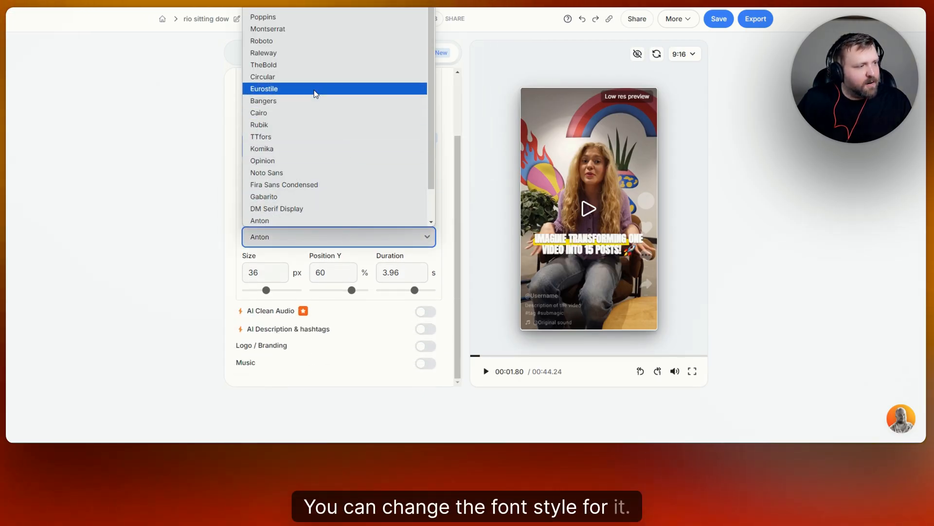
left_click(301, 66)
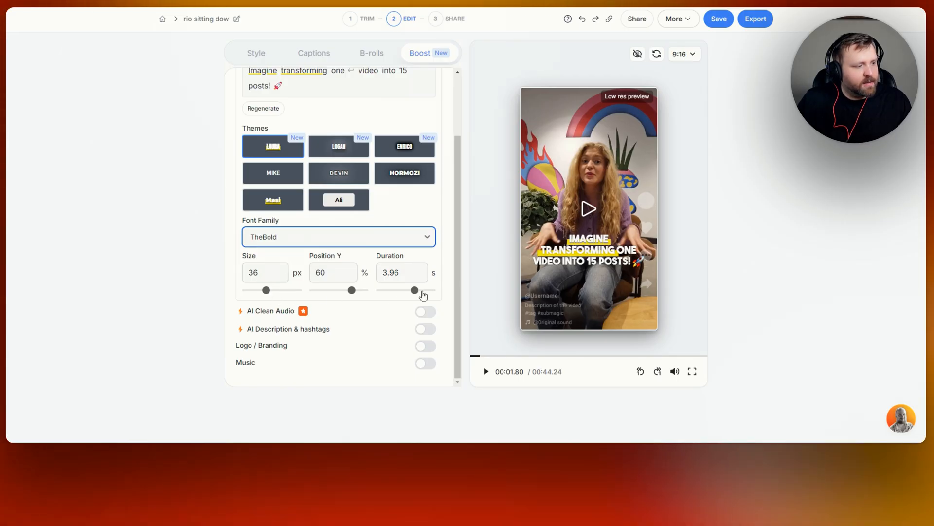
- Set the hook title's duration to 2.1 s and view the title at the start of the video
left_click_drag(413, 292, 404, 294)
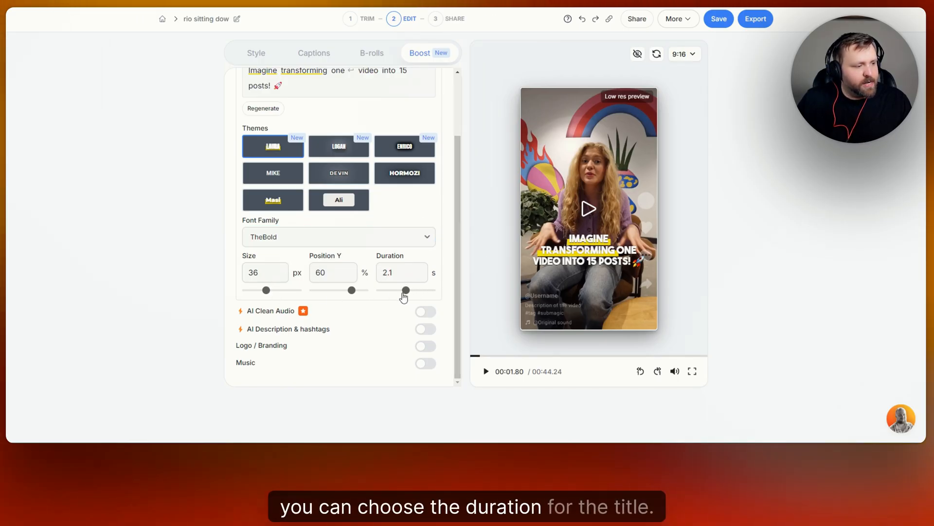
left_click(474, 357)
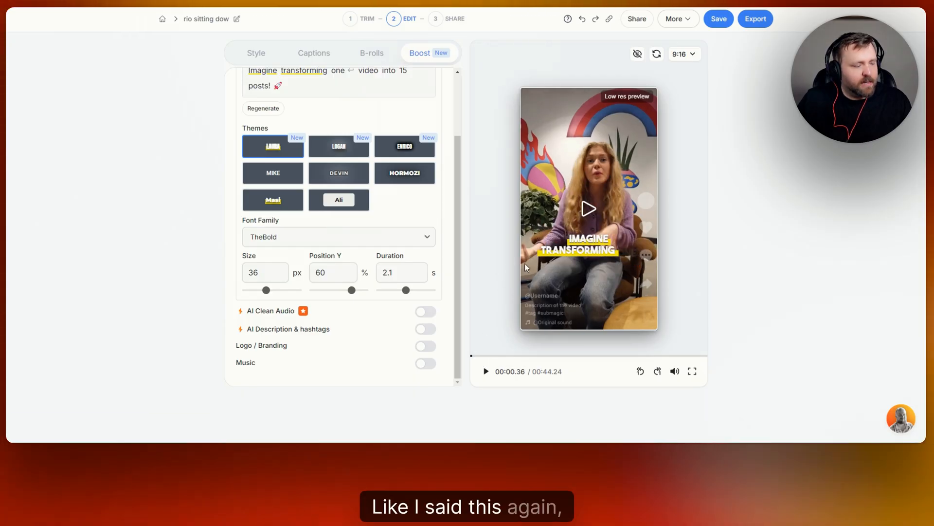
scroll(432, 136, "up", 2)
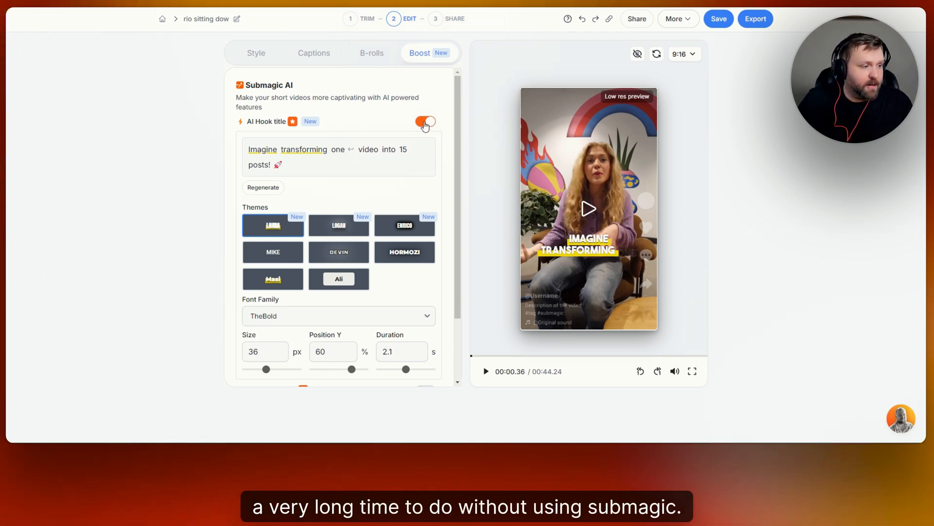
- Turn on AI Description & hashtags, generate the long version of the description, and review its text
scroll(422, 146, "down", 2)
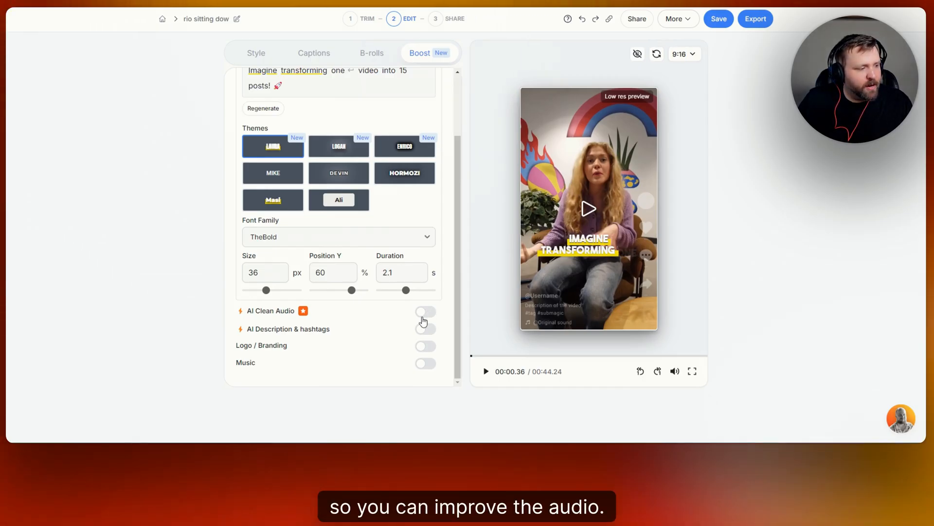
left_click(426, 329)
scroll(346, 320, "down", 2)
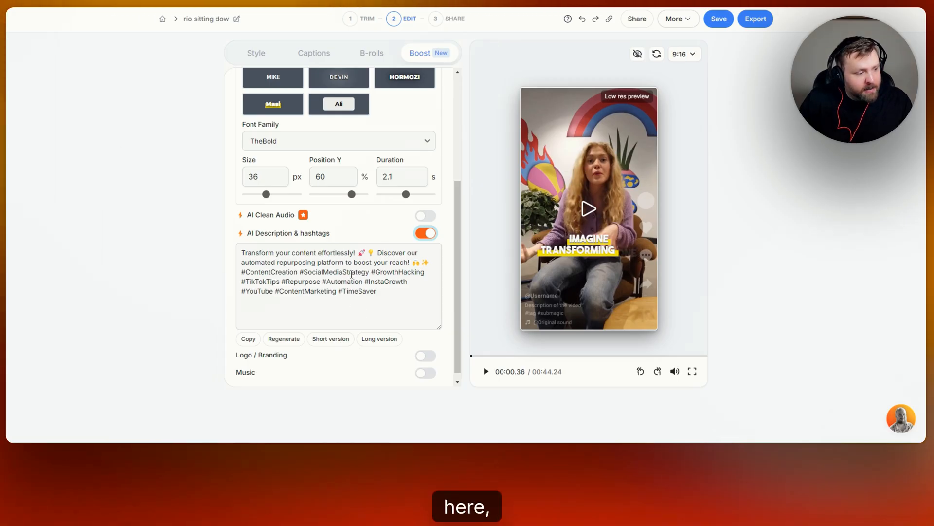
scroll(292, 311, "down", 1)
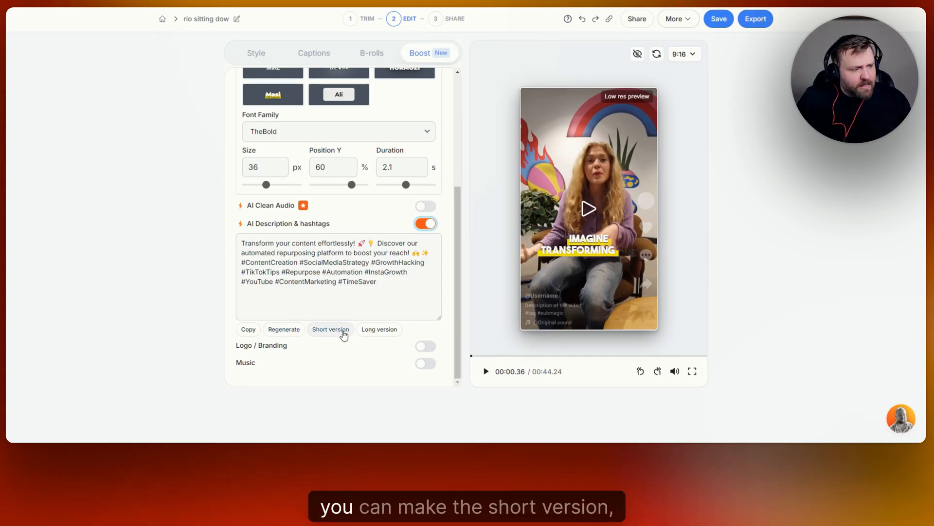
left_click(380, 329)
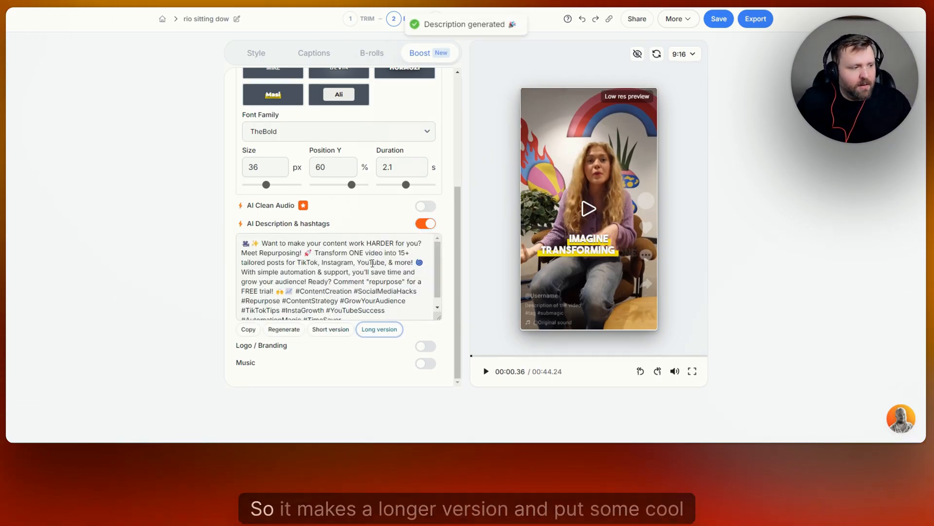
scroll(302, 257, "up", 1)
scroll(376, 283, "down", 1)
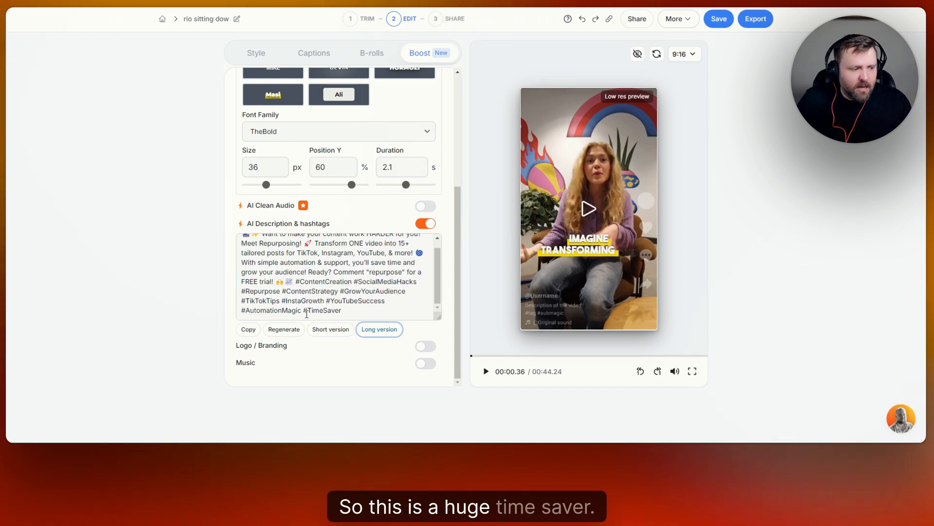
- Try Logo / Branding as text with the creator's handle and as an image, and turn the branding off
left_click(426, 346)
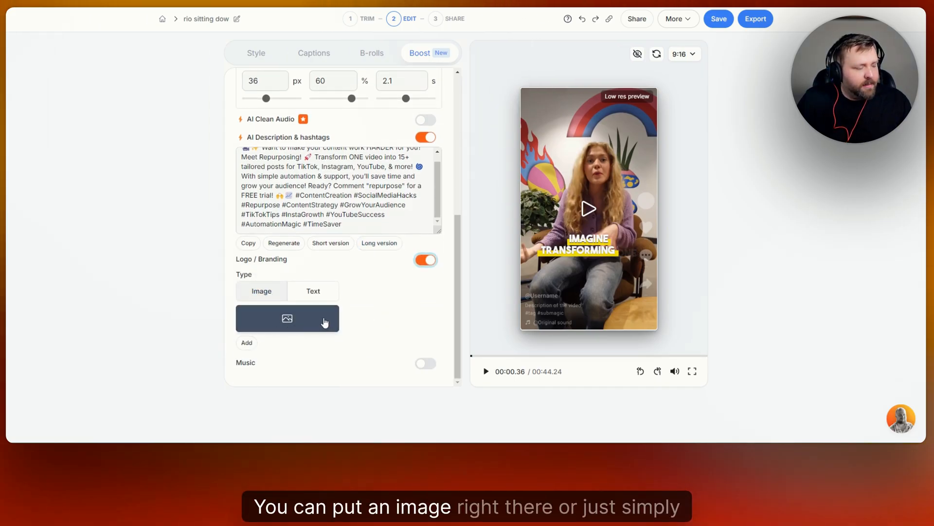
left_click(324, 291)
left_click(269, 340)
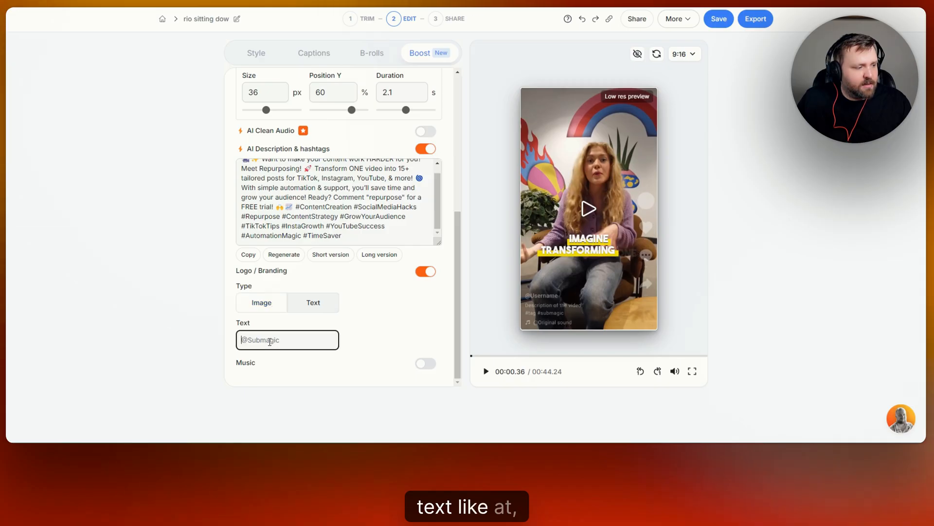
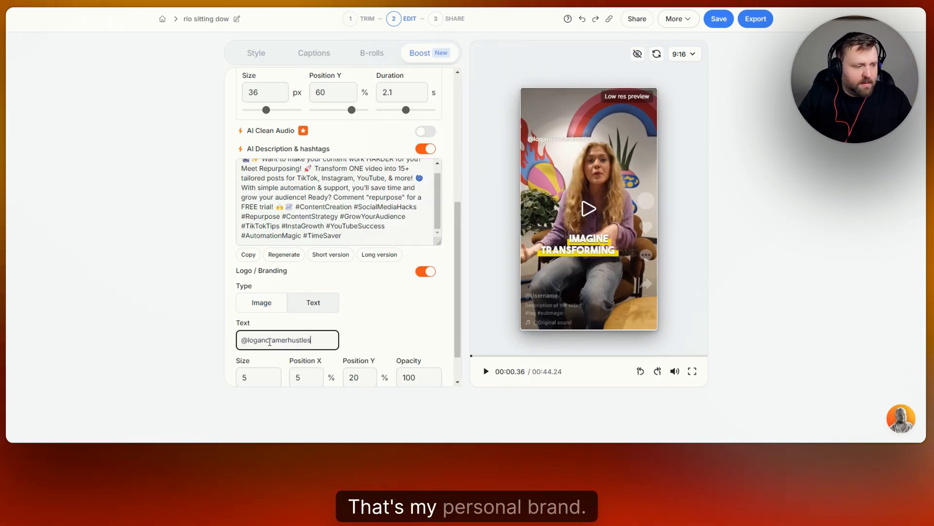
scroll(397, 320, "down", 1)
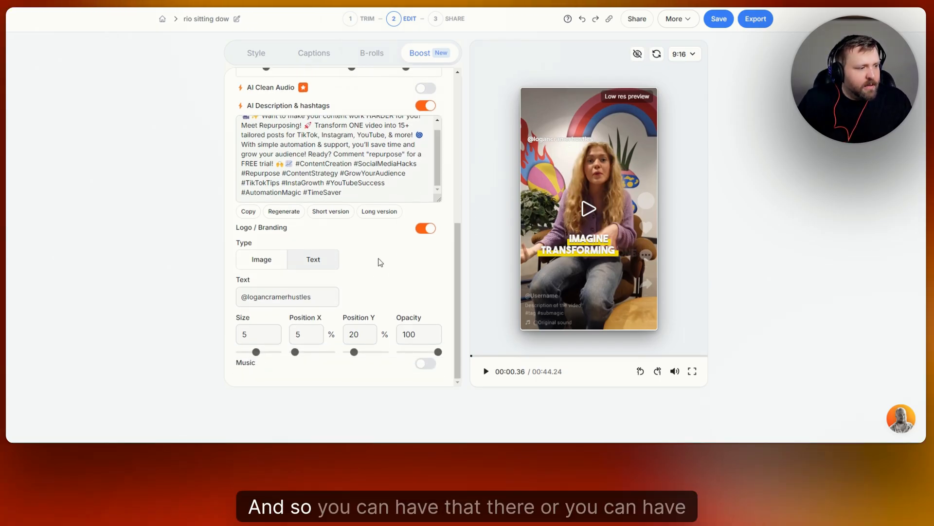
left_click(239, 262)
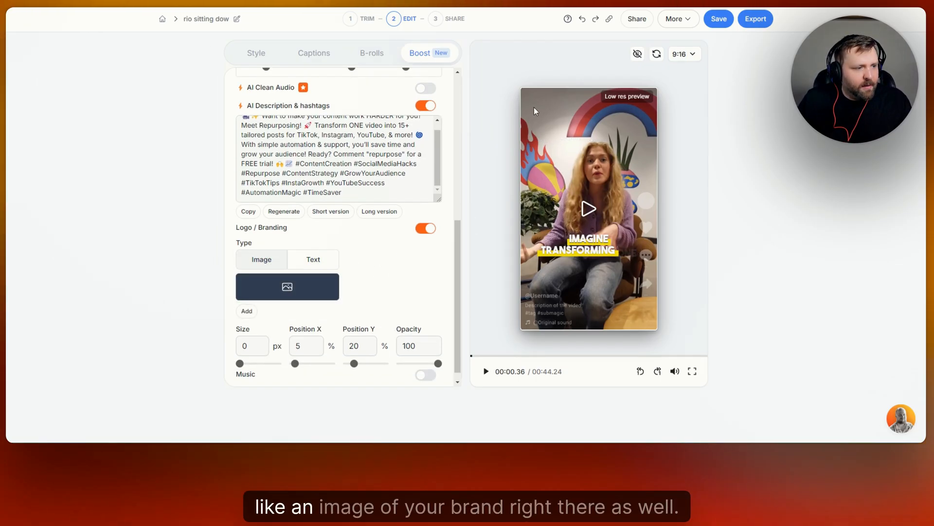
left_click(424, 230)
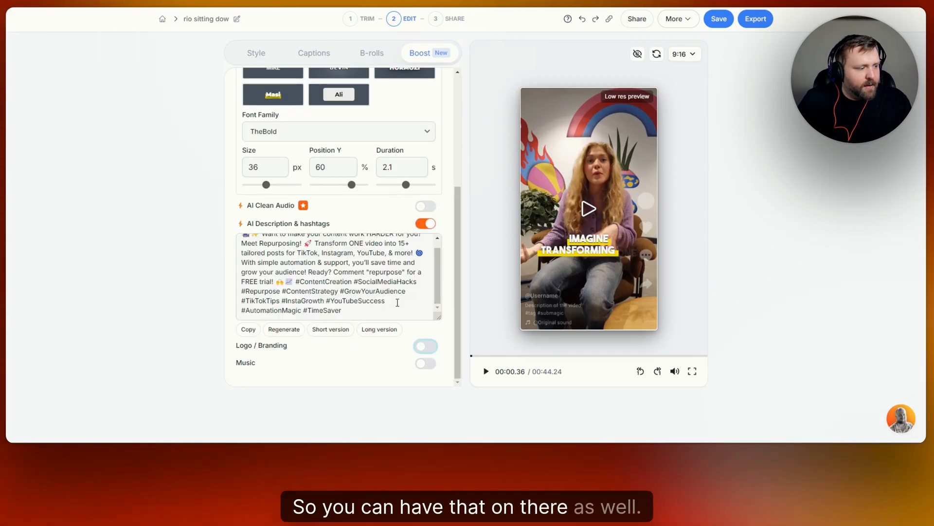
- Turn on Music, browse the own and premium music libraries, select the hidden-enemy-icosphere track, and cancel the selection
left_click(427, 364)
scroll(390, 323, "down", 2)
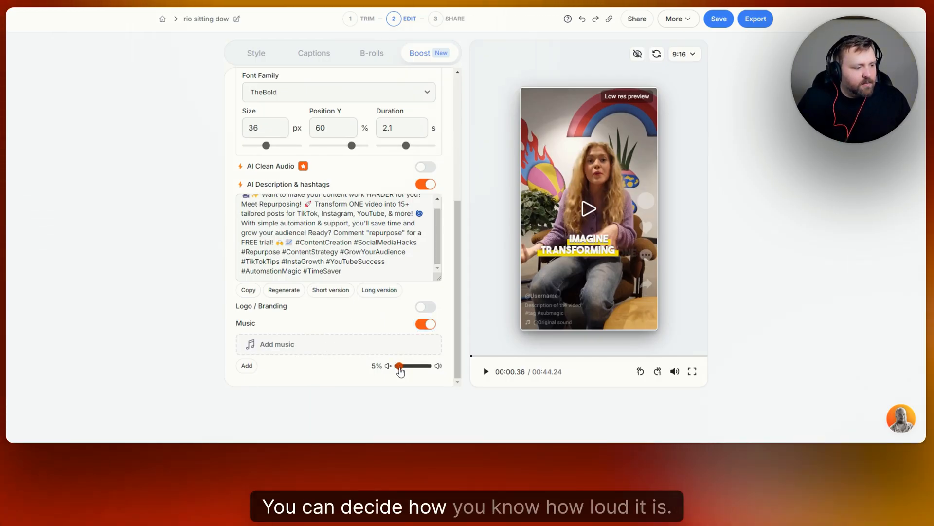
left_click(346, 344)
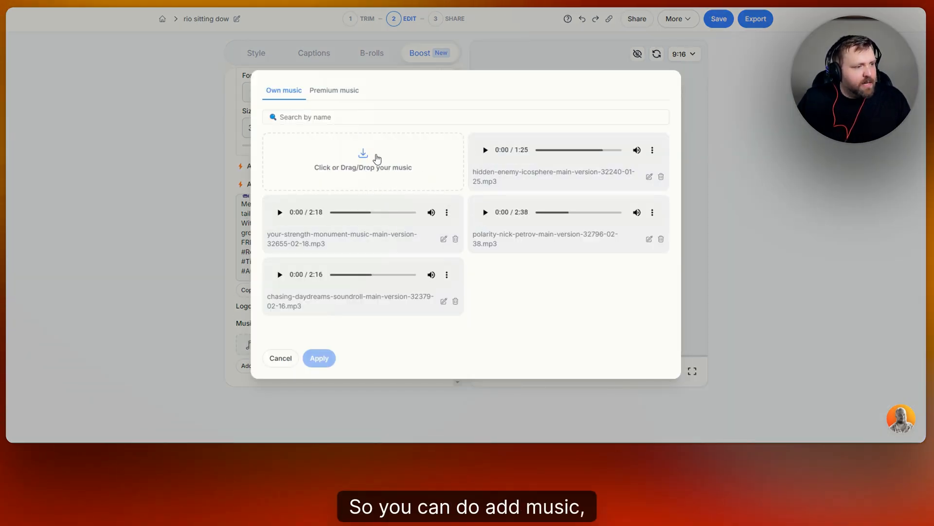
left_click(331, 92)
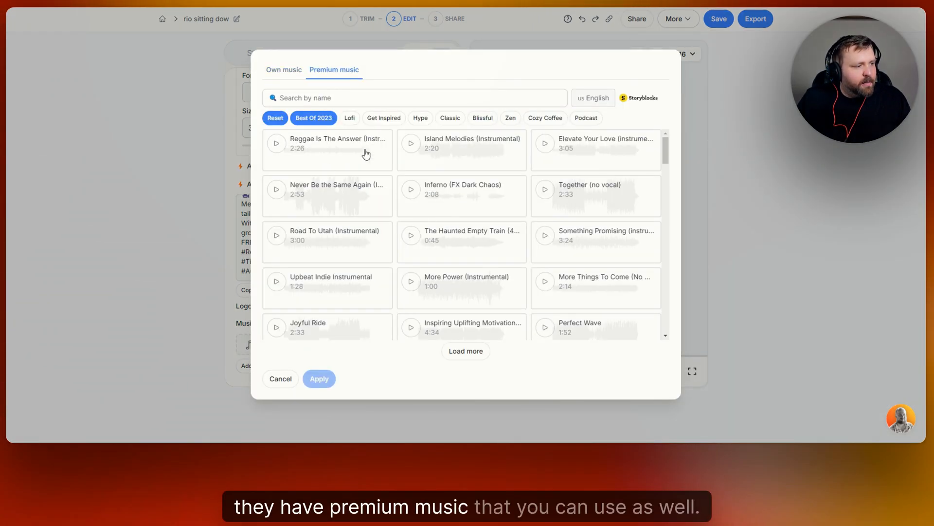
left_click(296, 73)
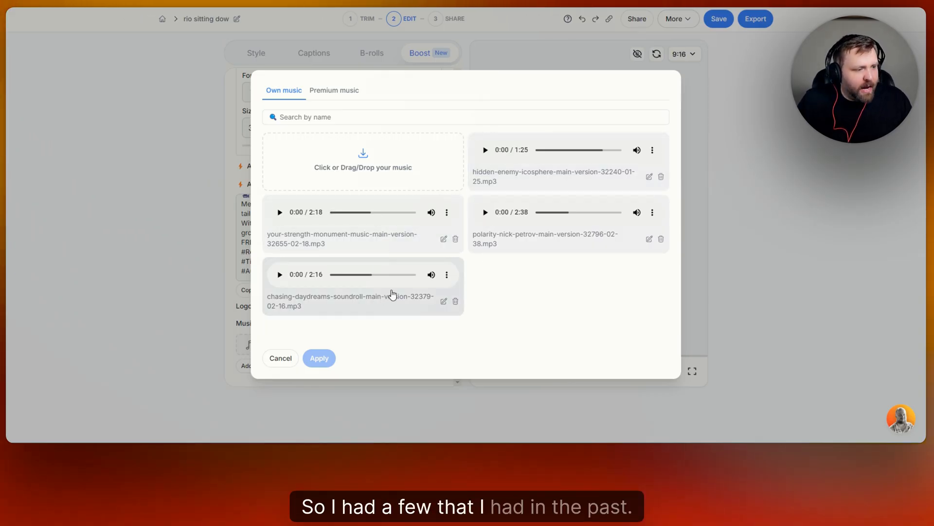
left_click(600, 180)
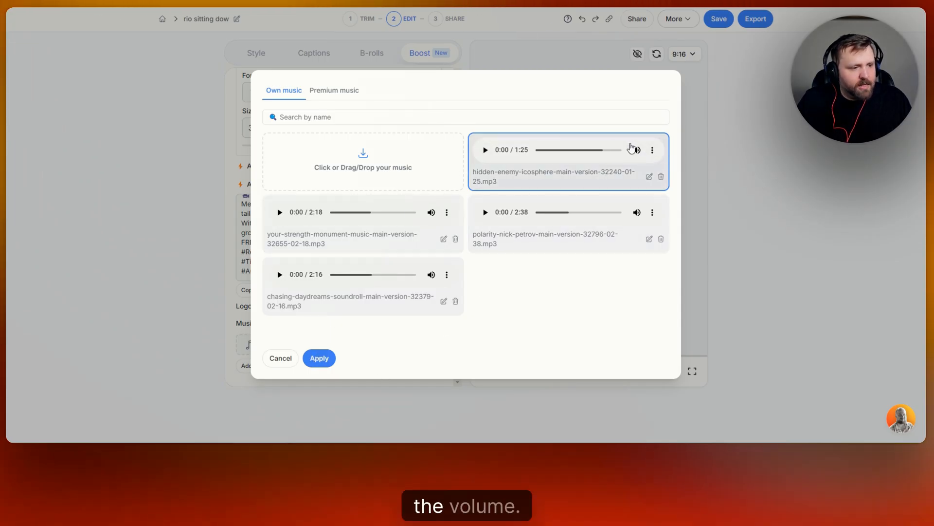
left_click(278, 359)
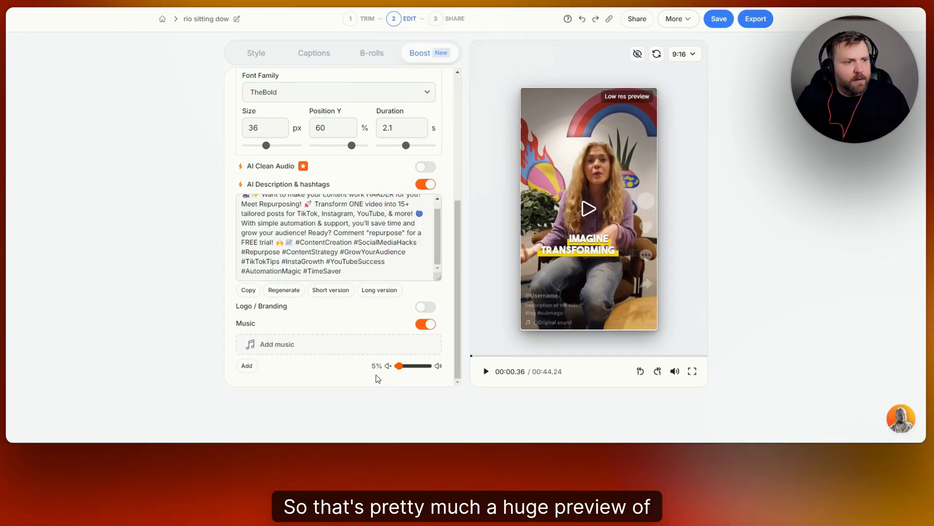
- Review the caption style themes, the Captions and B-rolls settings, and the Boost options from the hook title down to Music
scroll(348, 292, "up", 5)
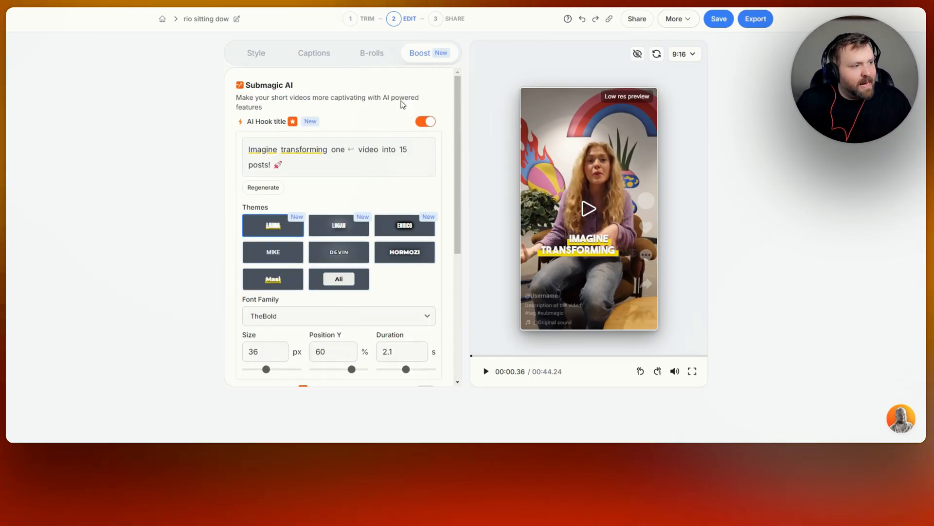
left_click(267, 56)
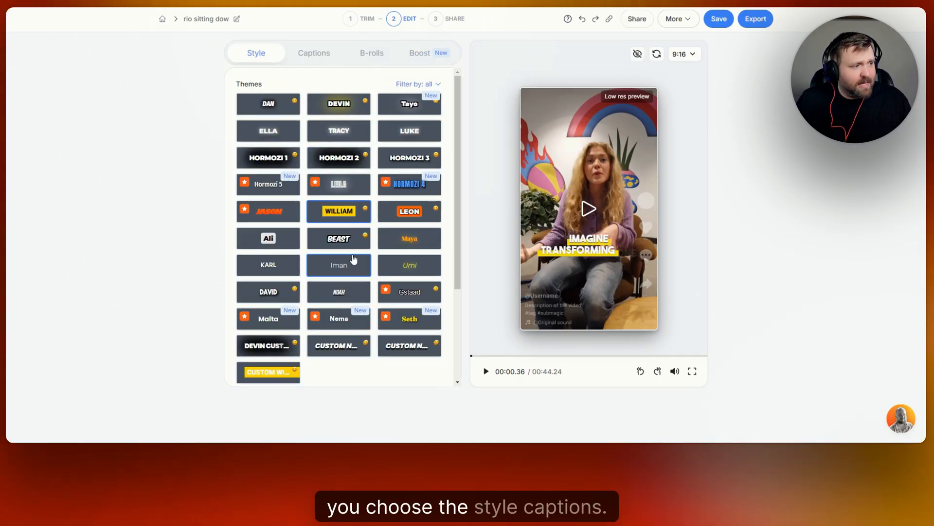
scroll(354, 259, "down", 3)
scroll(354, 250, "up", 3)
left_click(314, 53)
left_click(372, 54)
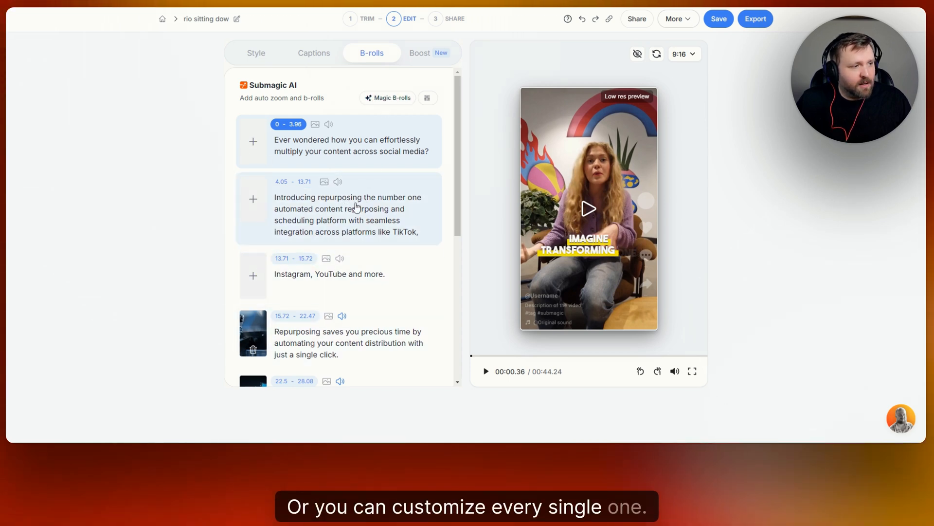
left_click(421, 54)
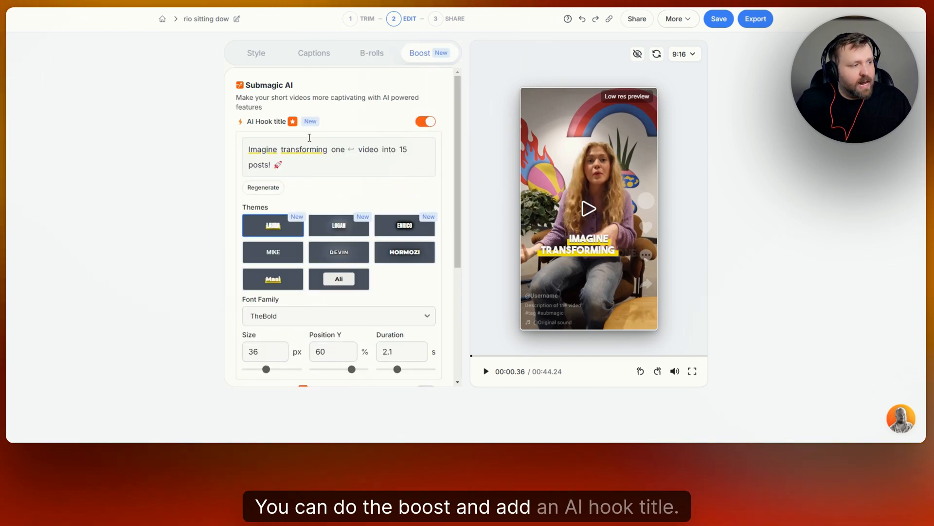
scroll(399, 144, "down", 1)
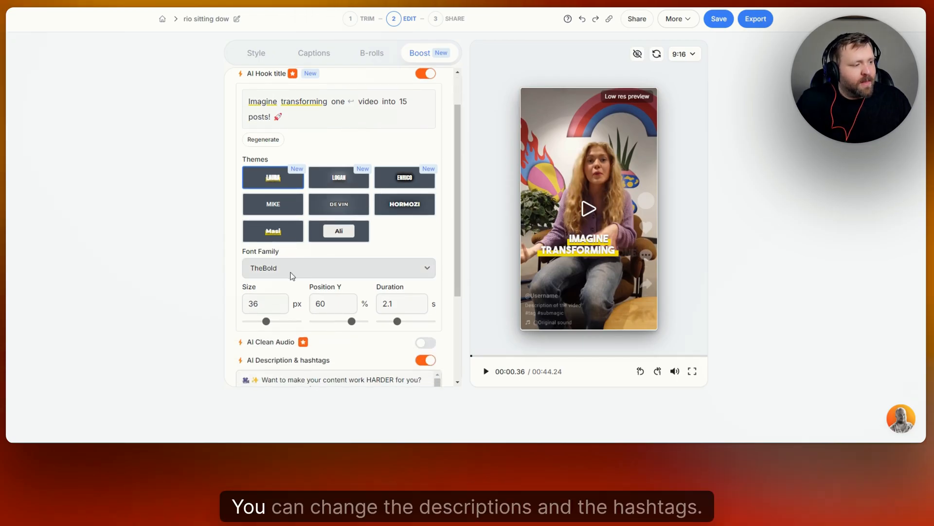
scroll(292, 271, "down", 3)
scroll(326, 314, "up", 1)
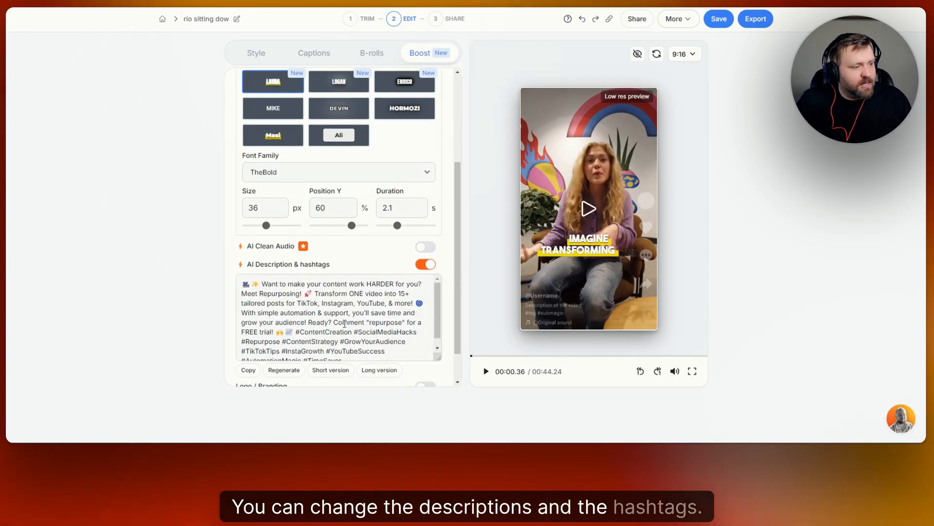
scroll(370, 262, "down", 1)
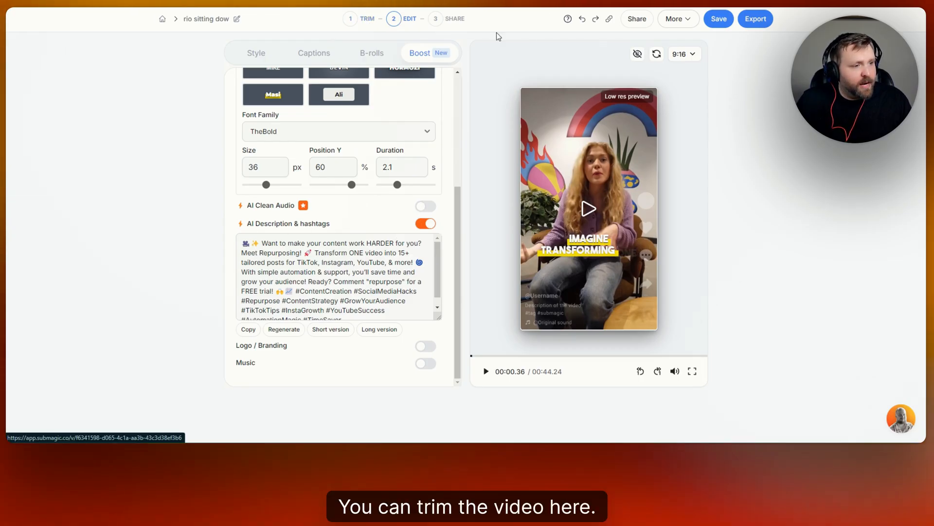
- Save the project and export the video in Ultra HD quality at 30 FPS
left_click(719, 19)
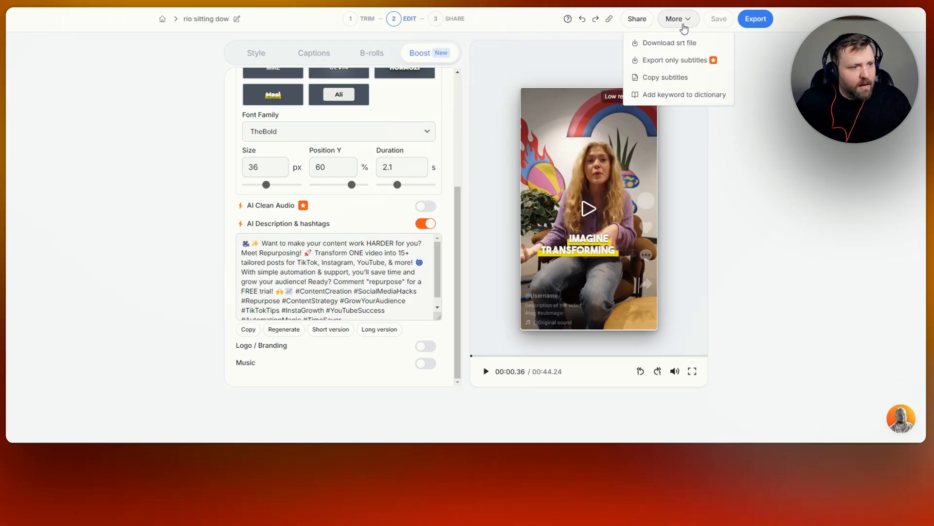
left_click(756, 20)
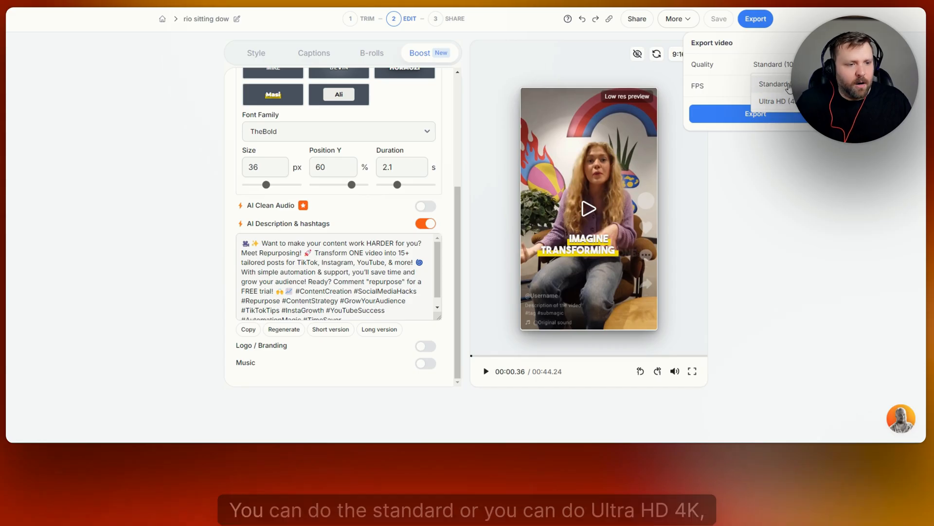
left_click(790, 108)
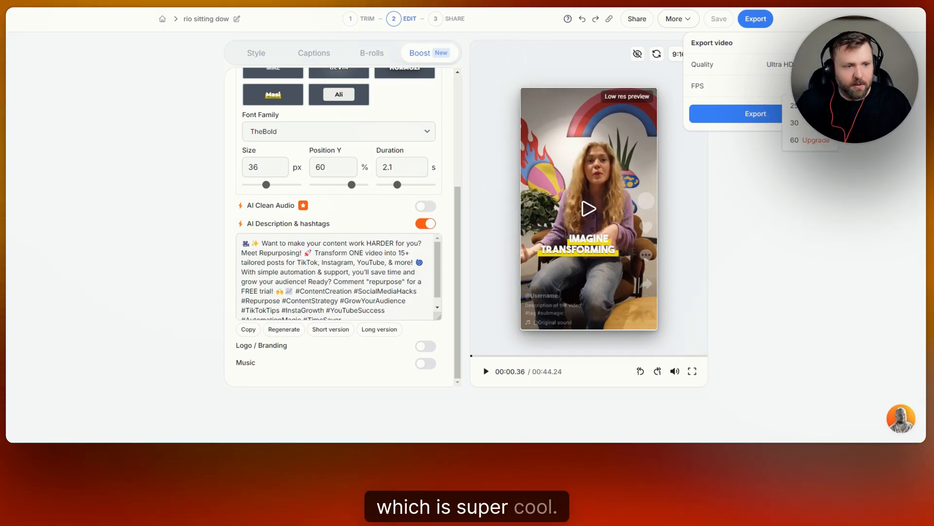
left_click(798, 123)
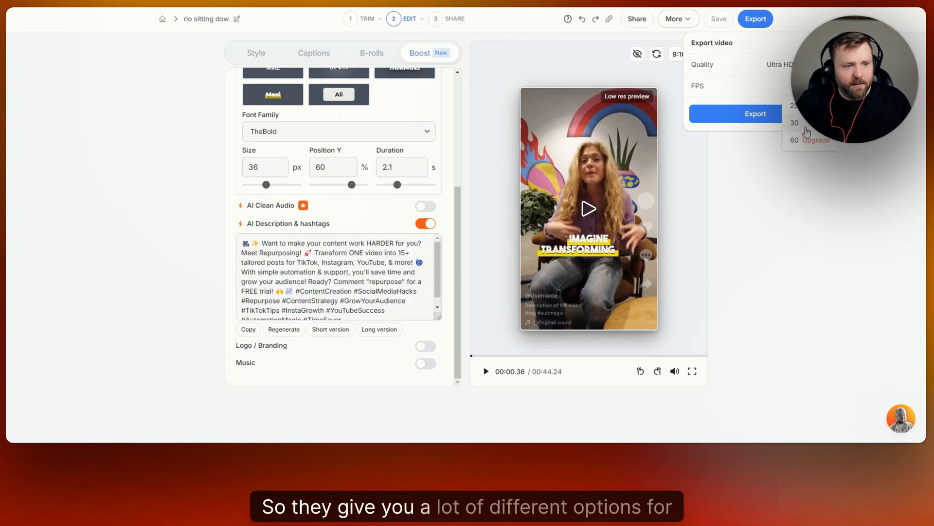
left_click(753, 113)
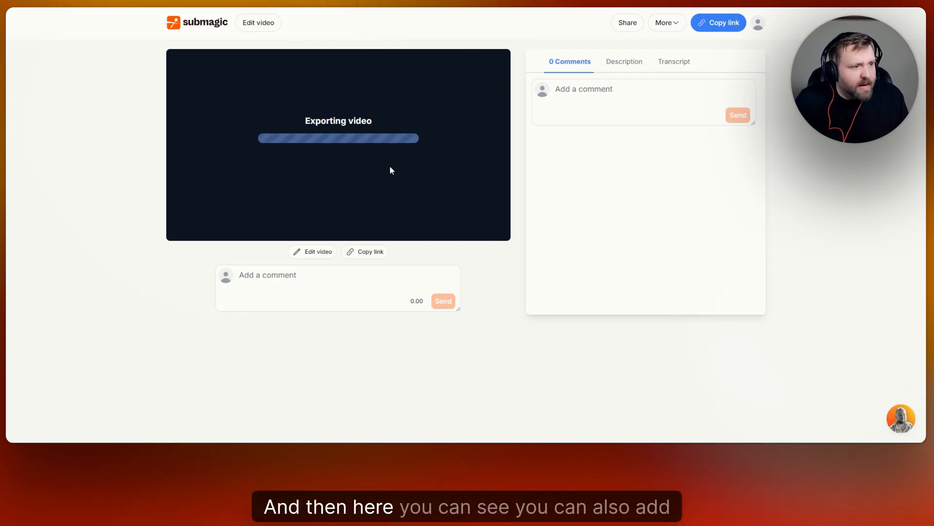
- Examine the comment field, description and transcript on the exported video's share page, ending on the comments
left_click(614, 94)
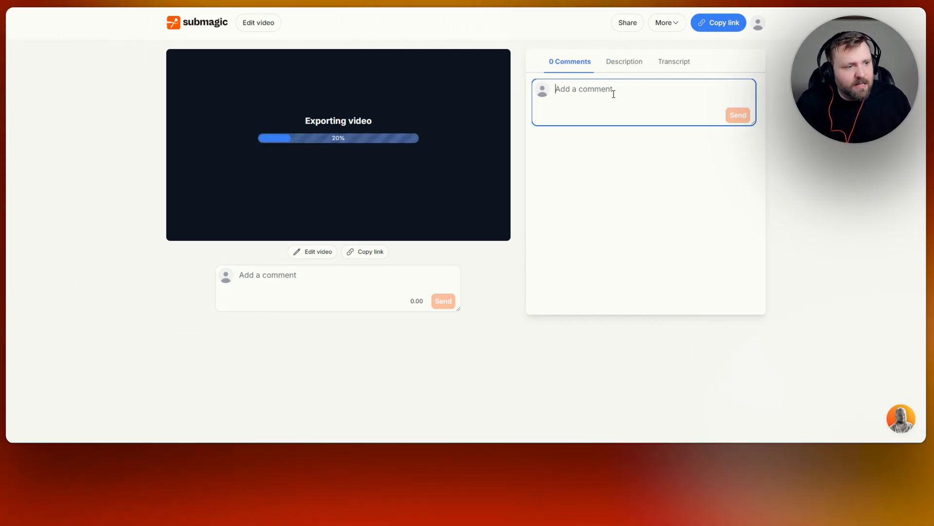
left_click(632, 64)
left_click(671, 65)
left_click(576, 65)
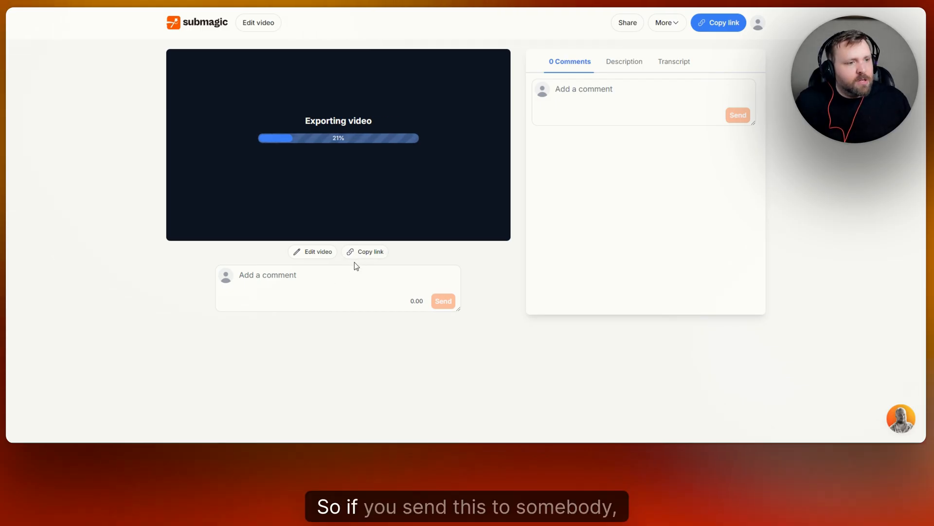
- Inspect the team collaboration form's workspace name and email fields, and close it without sending invitations
left_click(627, 23)
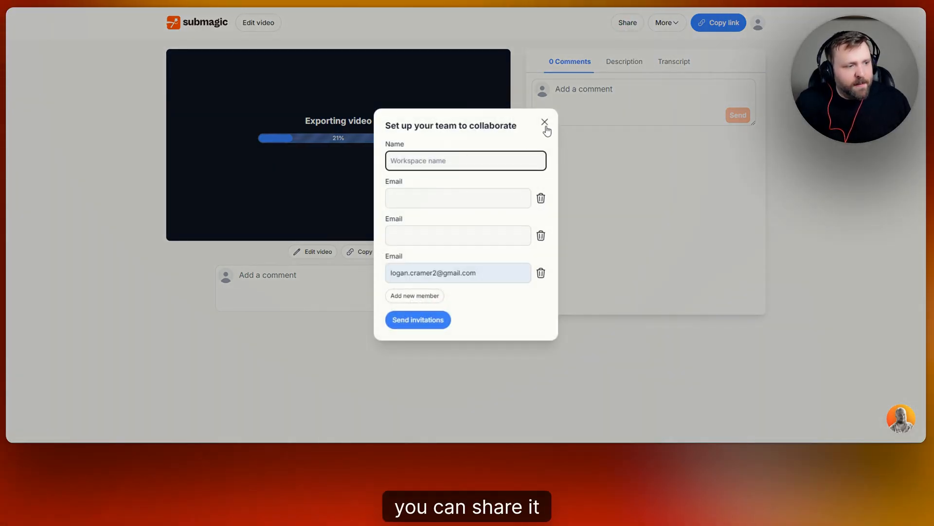
left_click(468, 195)
left_click(455, 236)
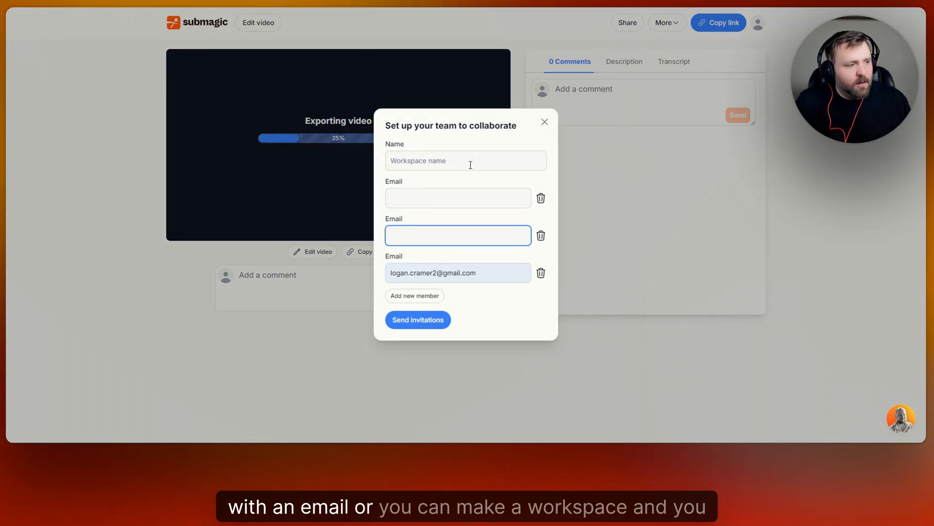
left_click(545, 123)
- Activate the comment box below the video, play the exported result from the start, and pause it at 0:08
left_click(360, 279)
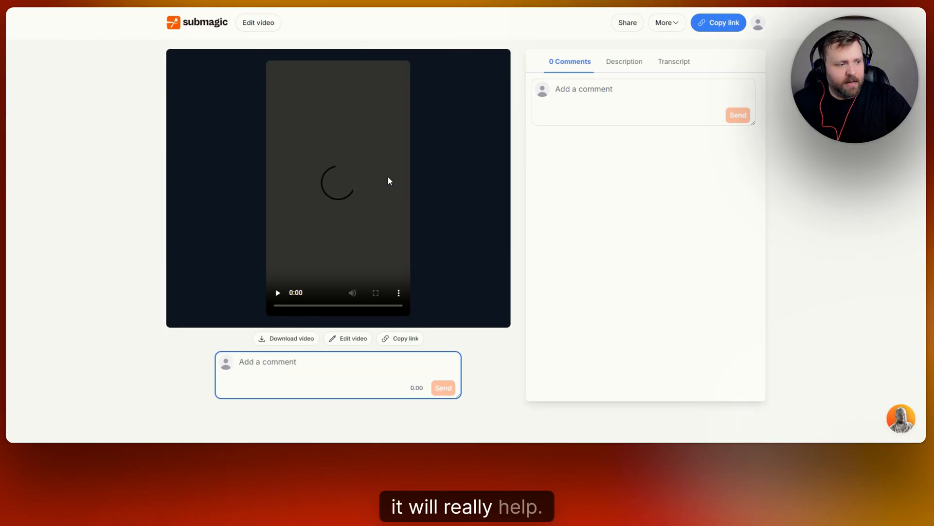
left_click(278, 303)
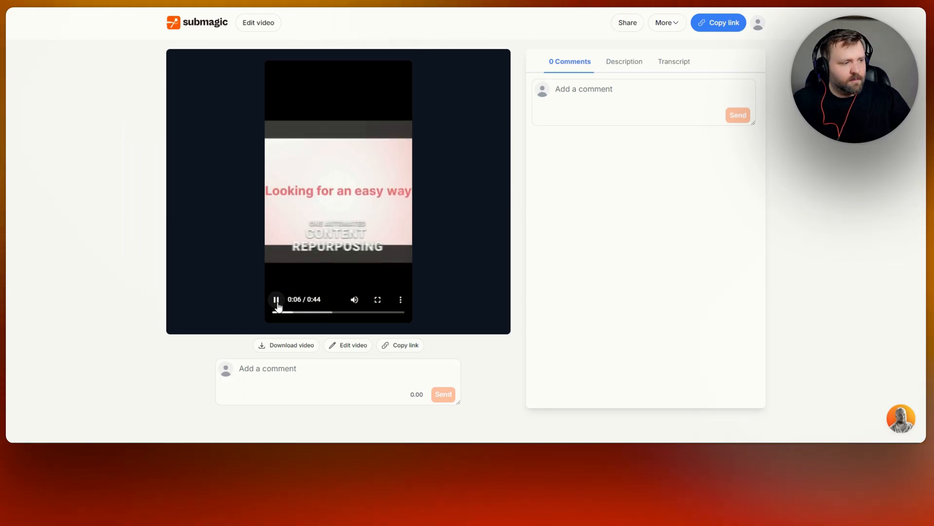
left_click(278, 303)
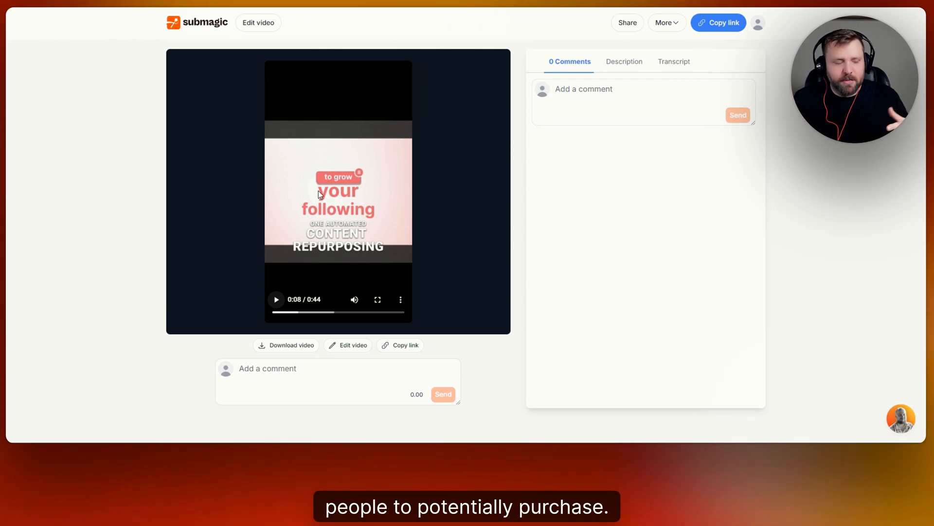
- Return to the All Projects overview and look through the list of projects
left_click(220, 24)
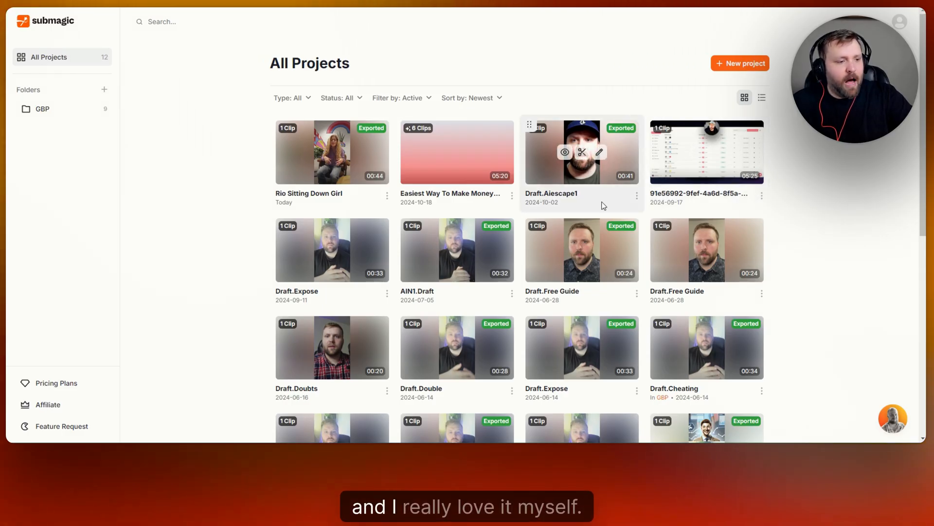
scroll(831, 199, "down", 5)
scroll(831, 199, "up", 5)
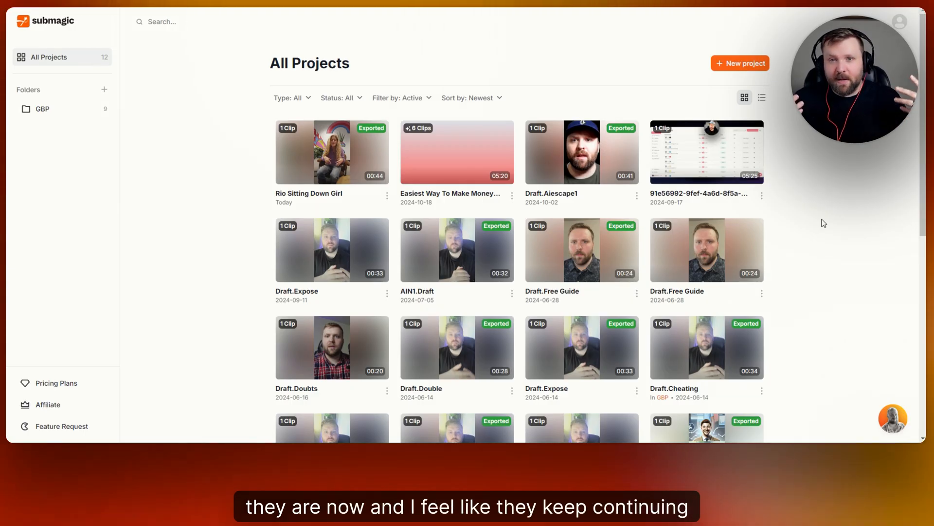
mouse_move(709, 180)
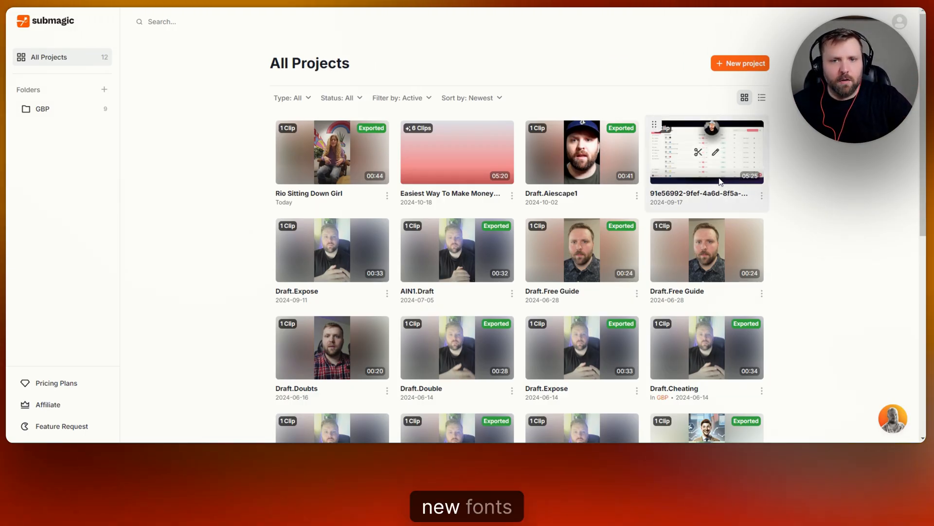